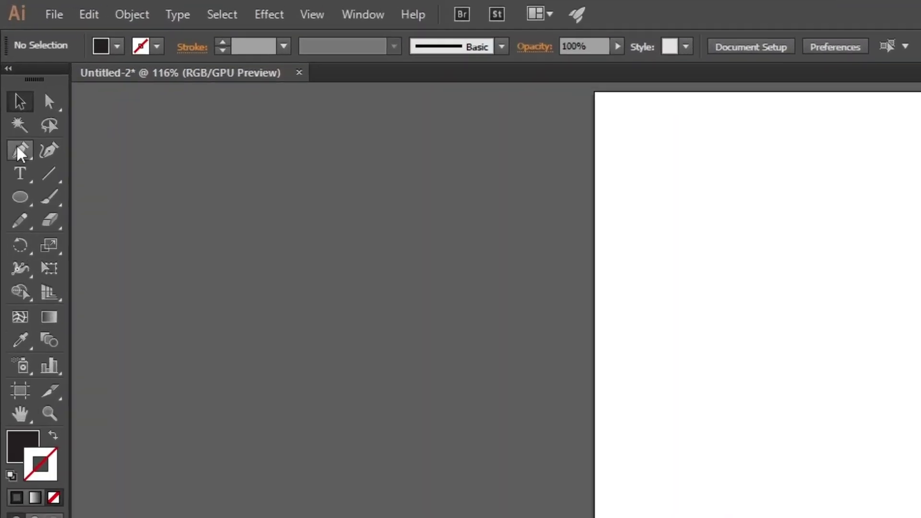
# - Select the Pen Tool and zoom the artboard in to 300%
pyautogui.click(10, 74)
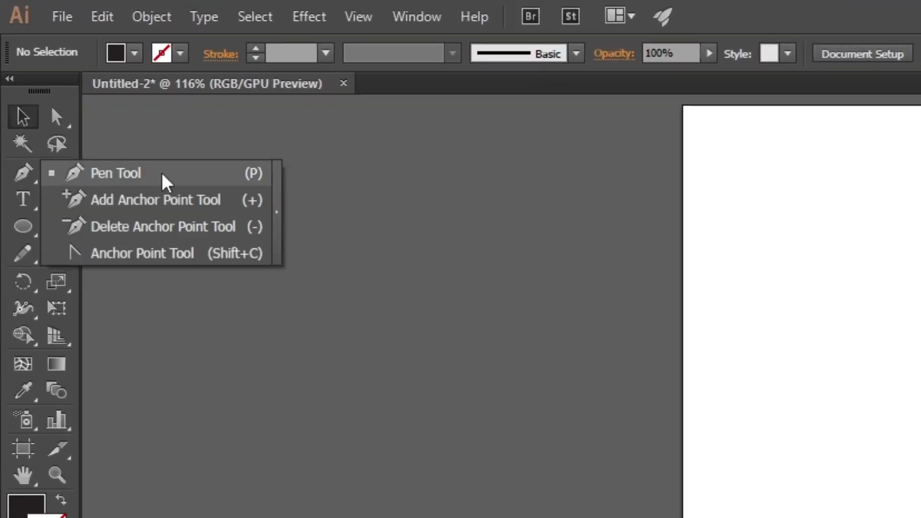
pyautogui.click(158, 175)
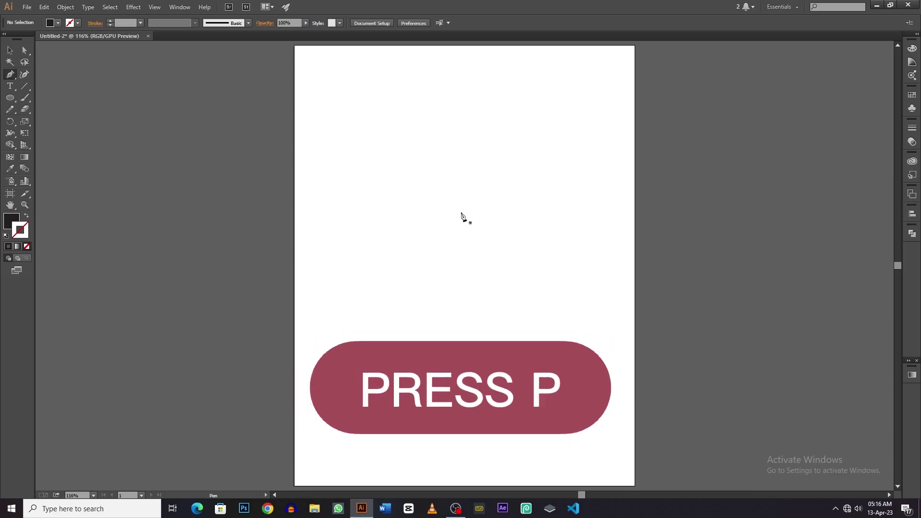
pyautogui.click(464, 265)
pyautogui.press('Escape')
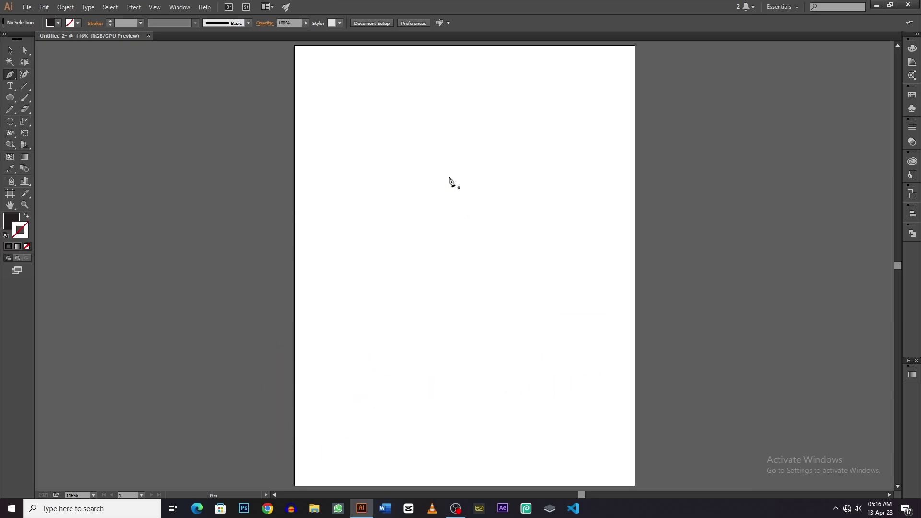
pyautogui.scroll(3, 450, 181)
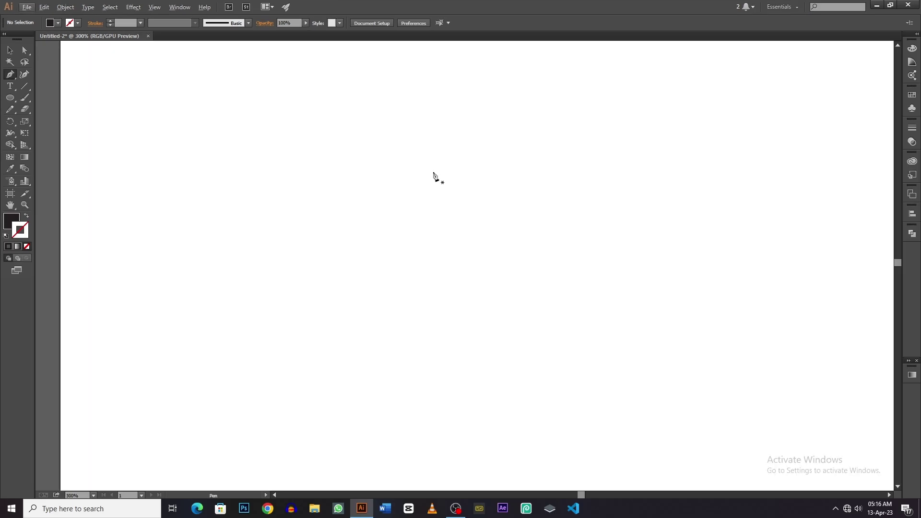
# - Draw a closed two-anchor curved leaf shape and select it
pyautogui.click(405, 235)
pyautogui.moveTo(573, 139)
pyautogui.mouseDown()
pyautogui.moveTo(707, 146)
pyautogui.moveTo(749, 158)
pyautogui.mouseUp()
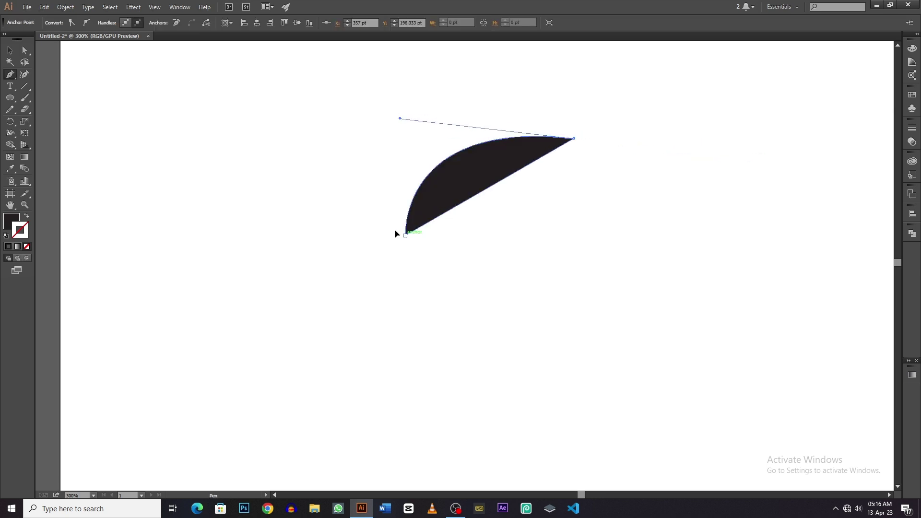
pyautogui.moveTo(405, 236); pyautogui.dragTo(253, 204)
pyautogui.moveTo(571, 159); pyautogui.dragTo(558, 268)
pyautogui.press('v')
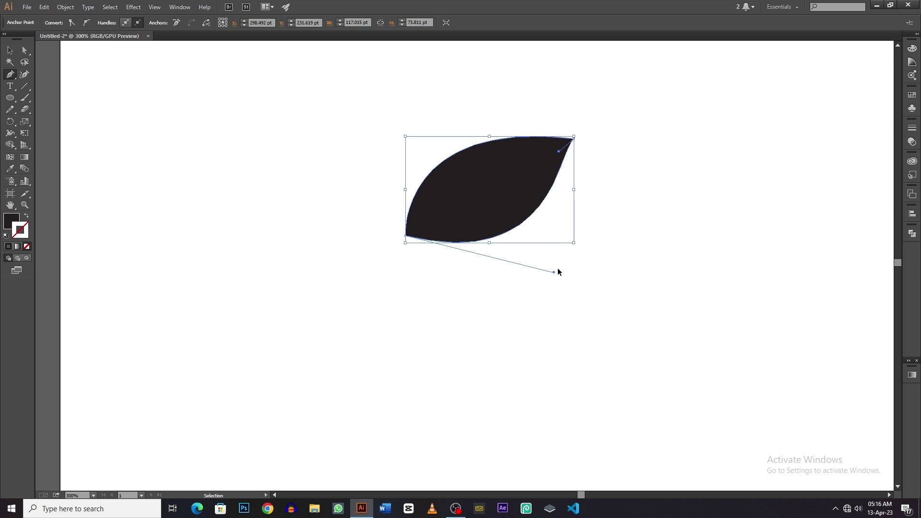
pyautogui.click(515, 333)
pyautogui.moveTo(571, 301); pyautogui.dragTo(398, 135)
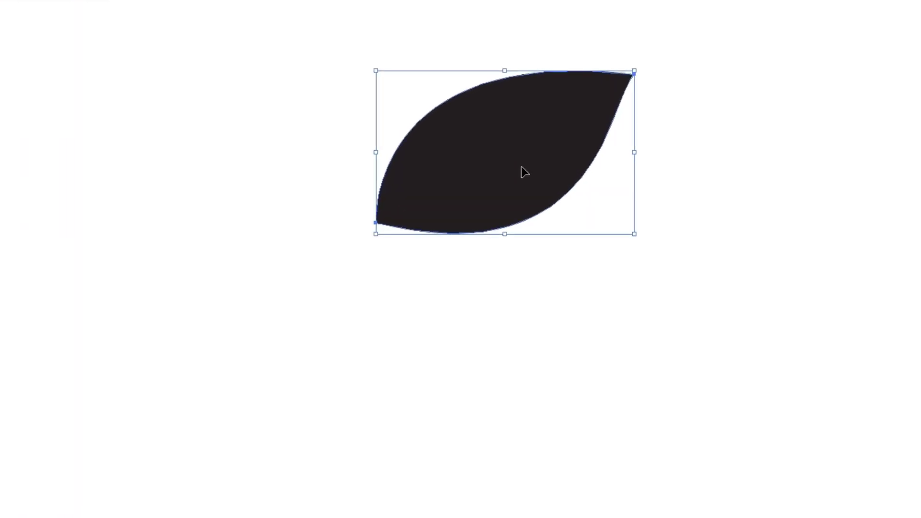
# - Reflect a vertical copy of the leaf and move it to the left of the original
pyautogui.rightClick(524, 172)
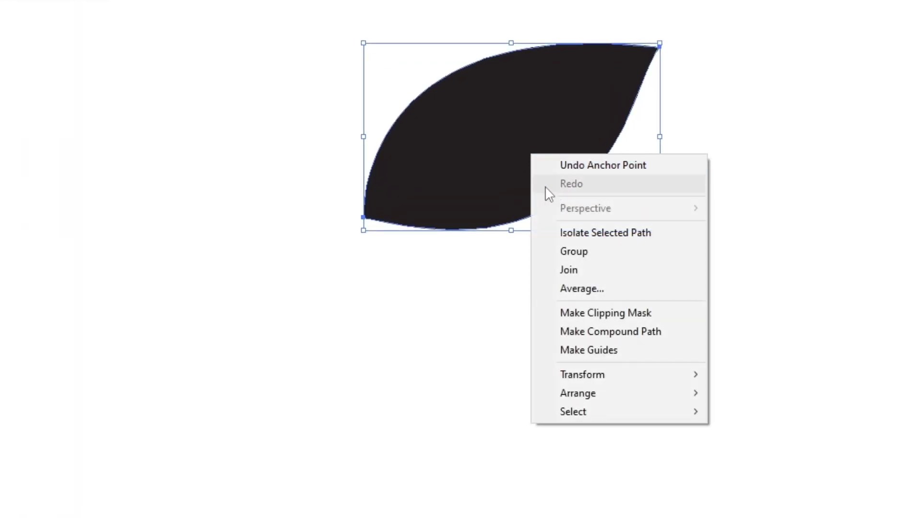
pyautogui.moveTo(583, 254)
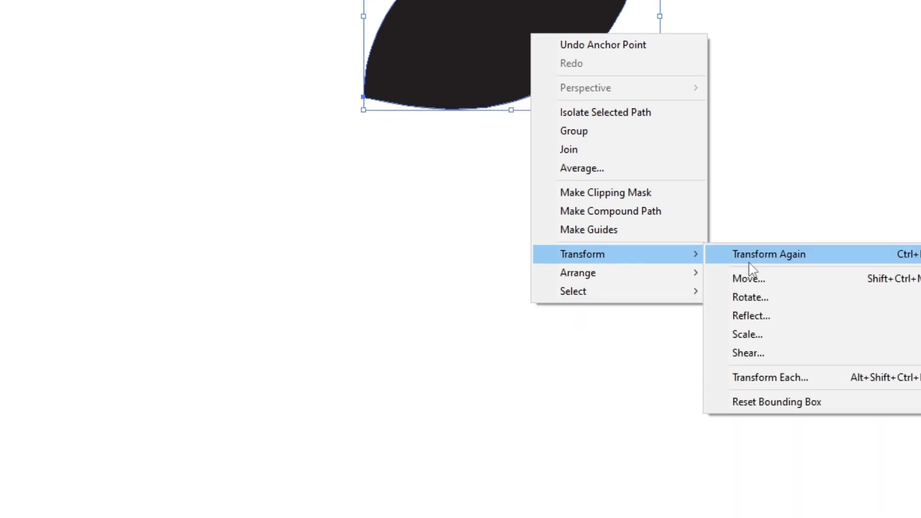
pyautogui.click(787, 331)
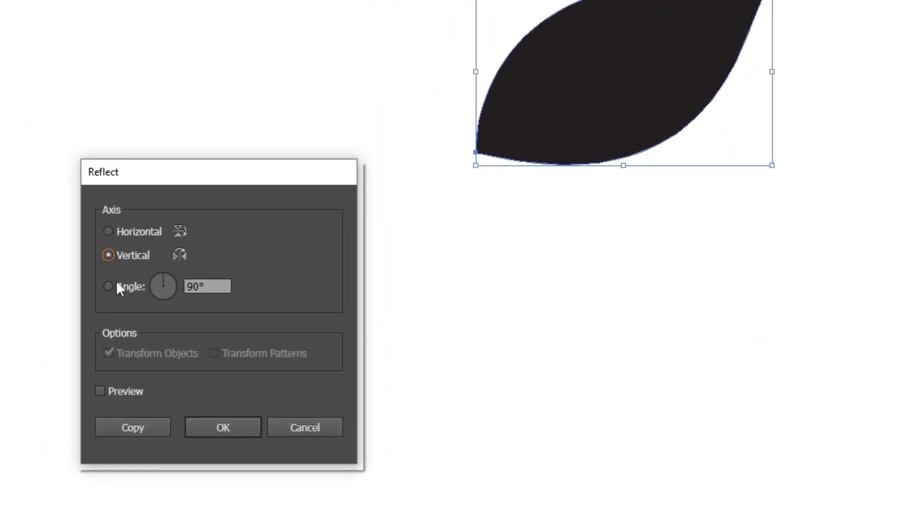
pyautogui.click(121, 427)
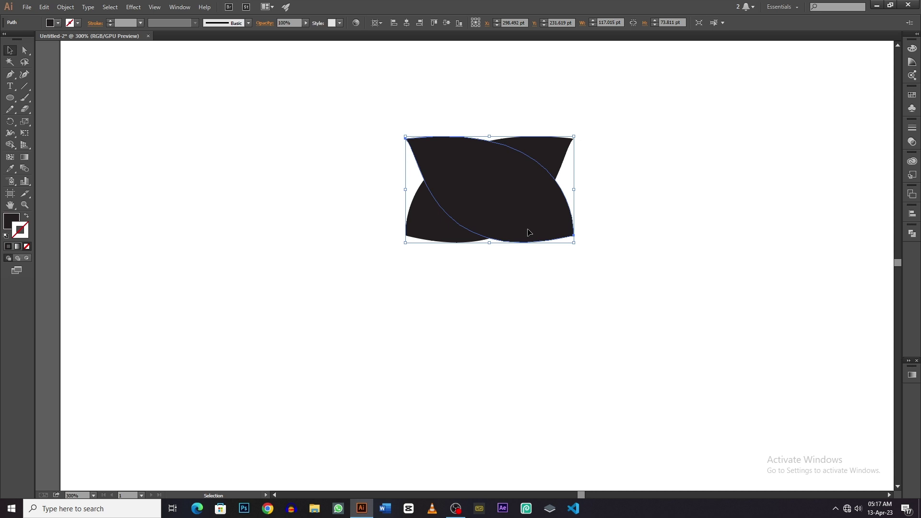
pyautogui.moveTo(534, 223); pyautogui.dragTo(353, 224)
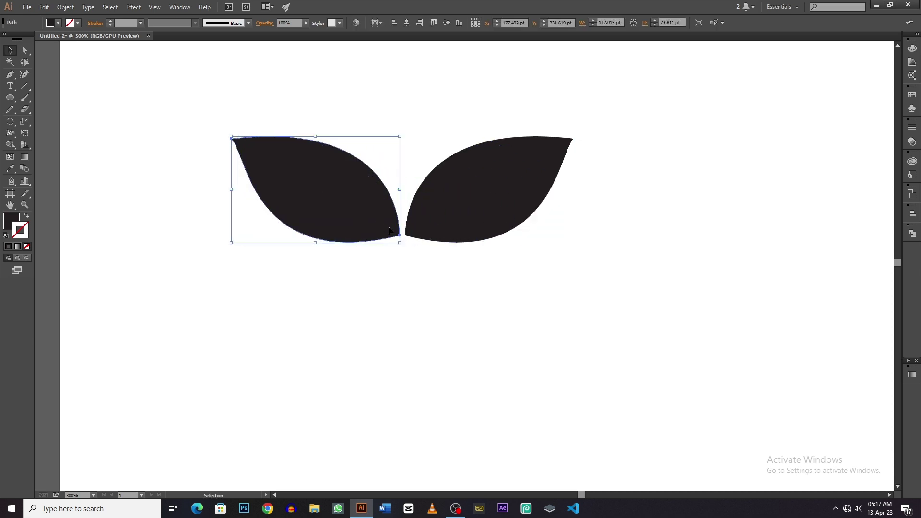
pyautogui.click(421, 272)
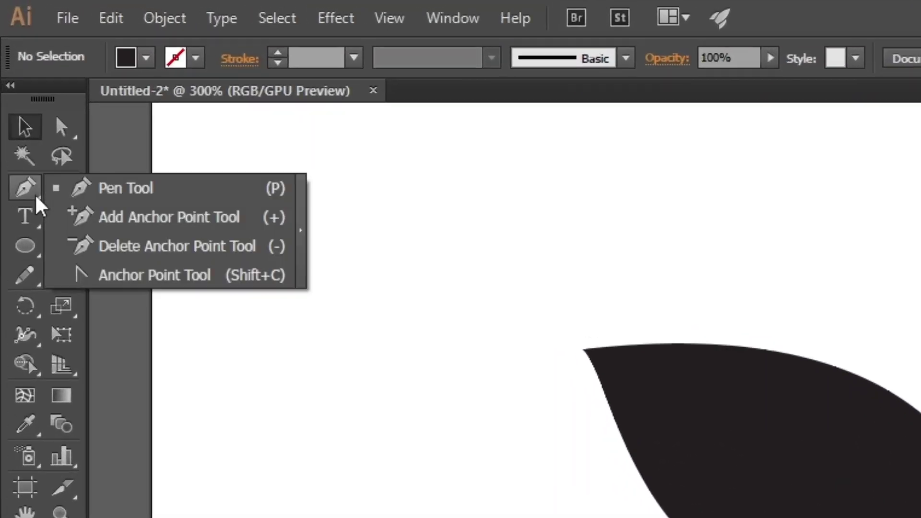
# - Draw a vertical stem line between the leaves with a 2 mm stroke, centred between them
pyautogui.moveTo(24, 166); pyautogui.dragTo(126, 168)
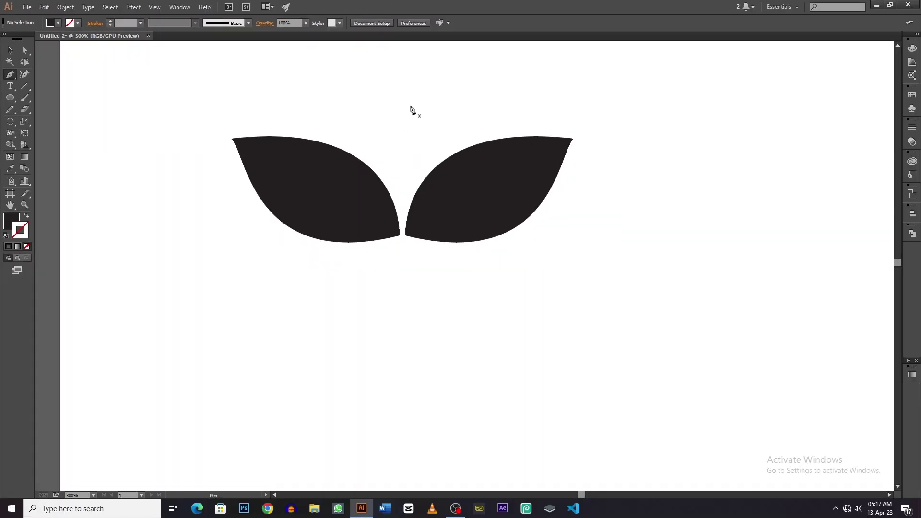
pyautogui.click(405, 105)
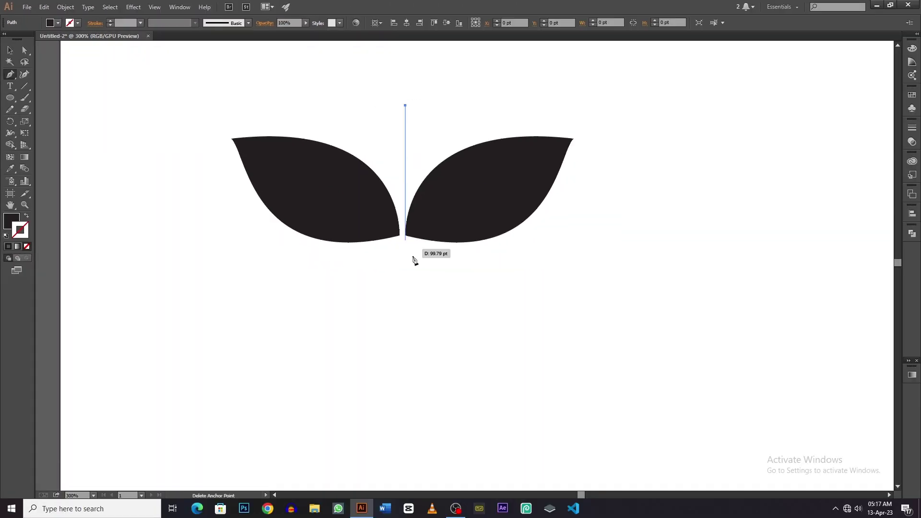
pyautogui.click(406, 312)
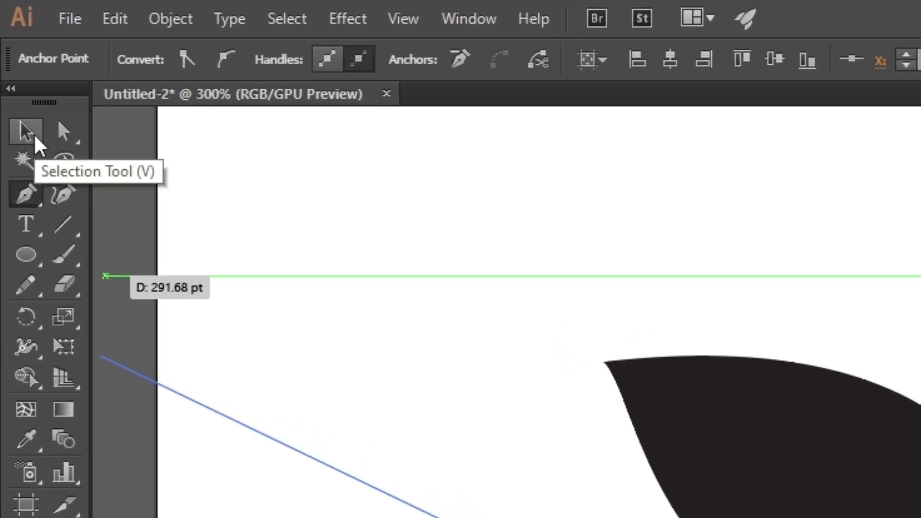
pyautogui.click(34, 134)
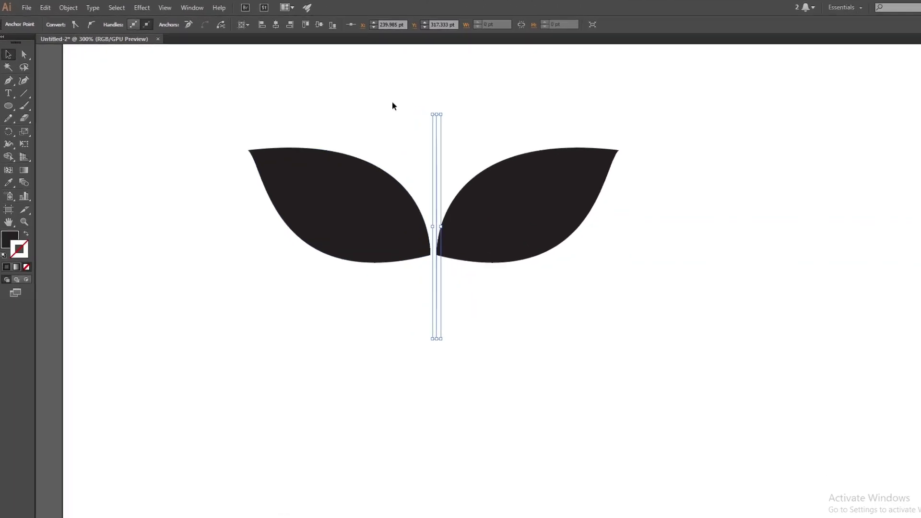
pyautogui.moveTo(502, 132); pyautogui.dragTo(572, 168)
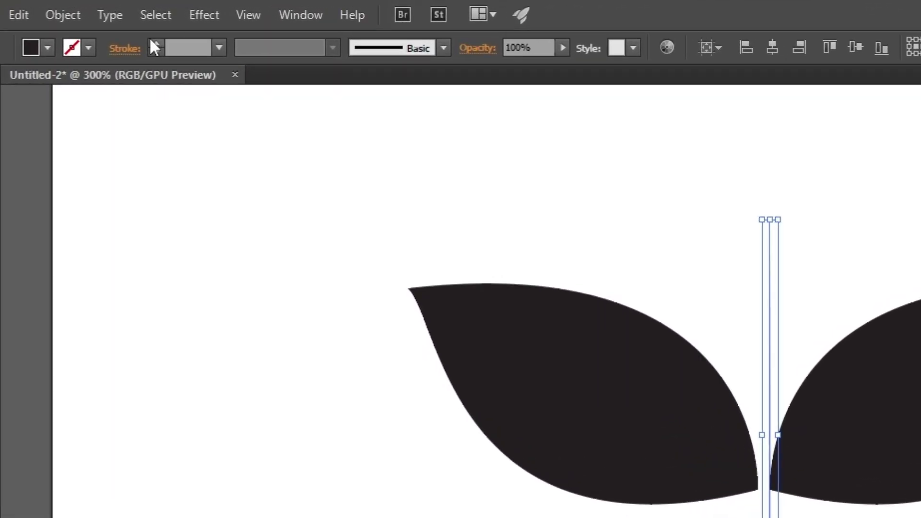
pyautogui.click(152, 43)
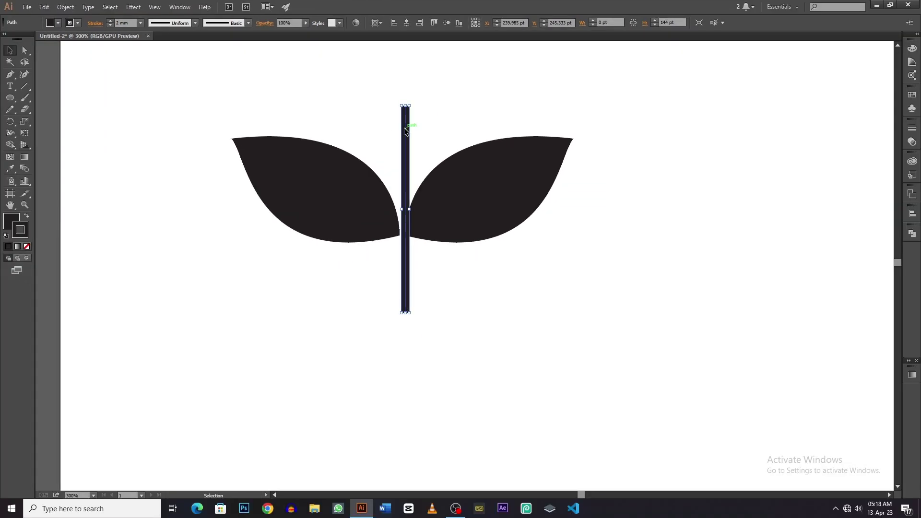
pyautogui.moveTo(405, 130); pyautogui.dragTo(402, 131)
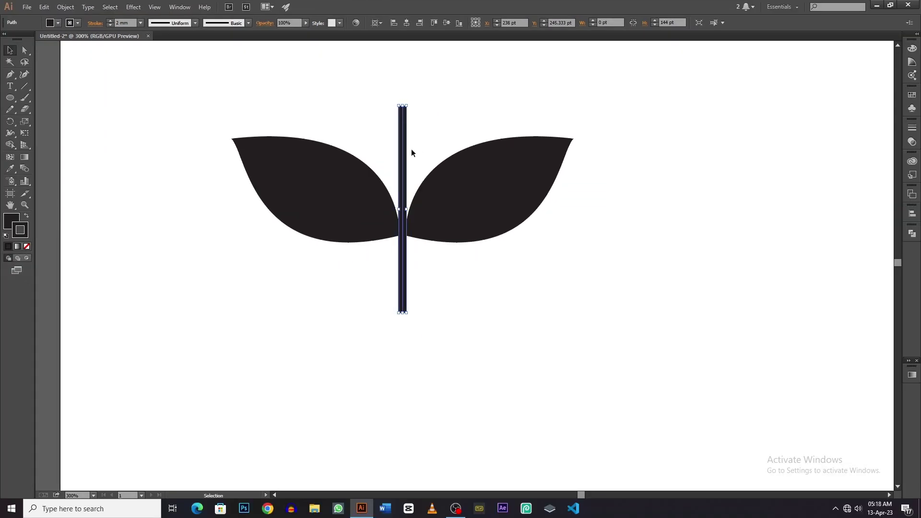
pyautogui.scroll(-1, 411, 149)
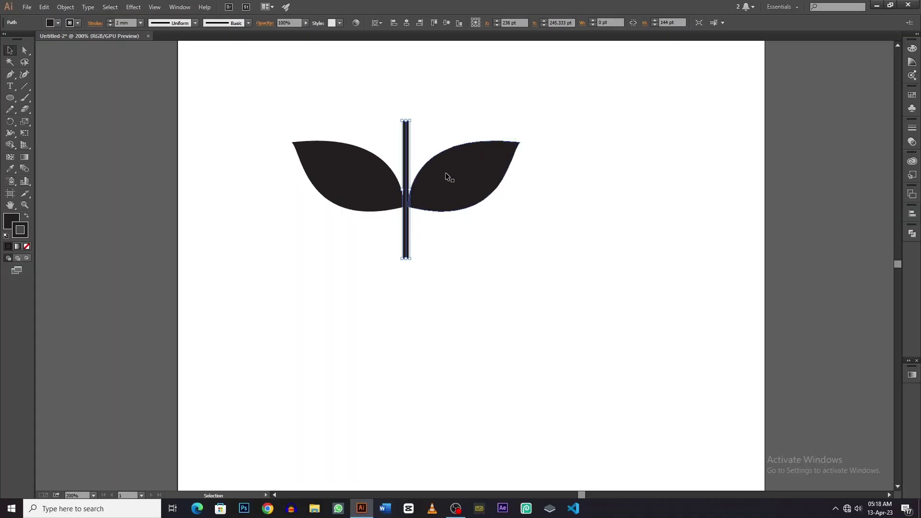
pyautogui.click(459, 255)
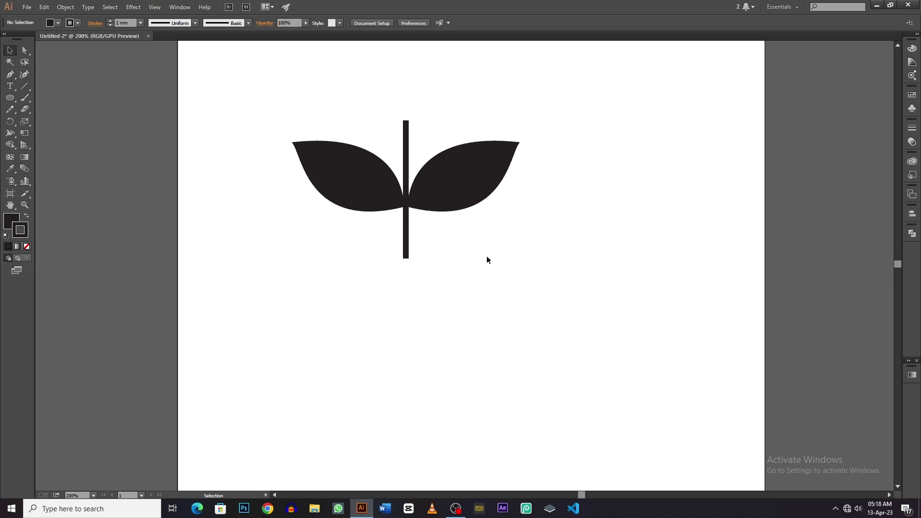
# - Fit the artboard in view and scale the leaves and stem down to a small motif
pyautogui.hotkey('ctrl', '0')
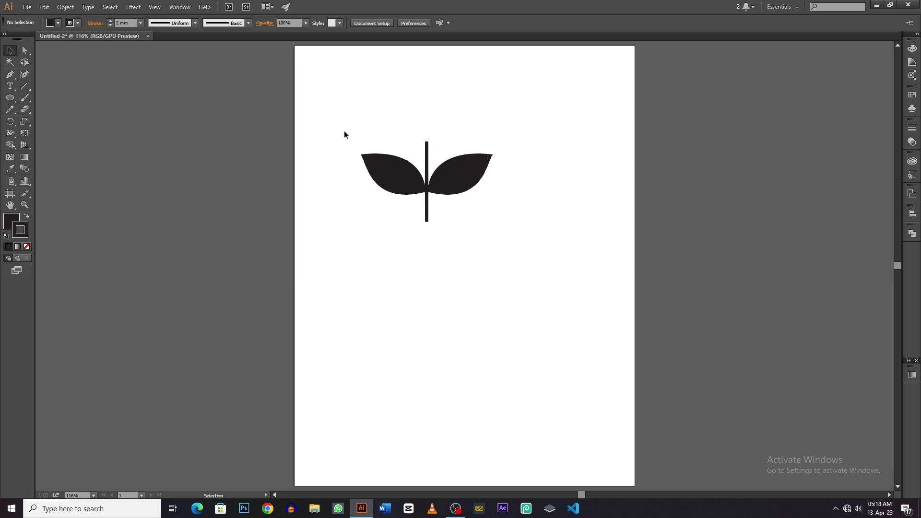
pyautogui.moveTo(347, 123); pyautogui.dragTo(530, 258)
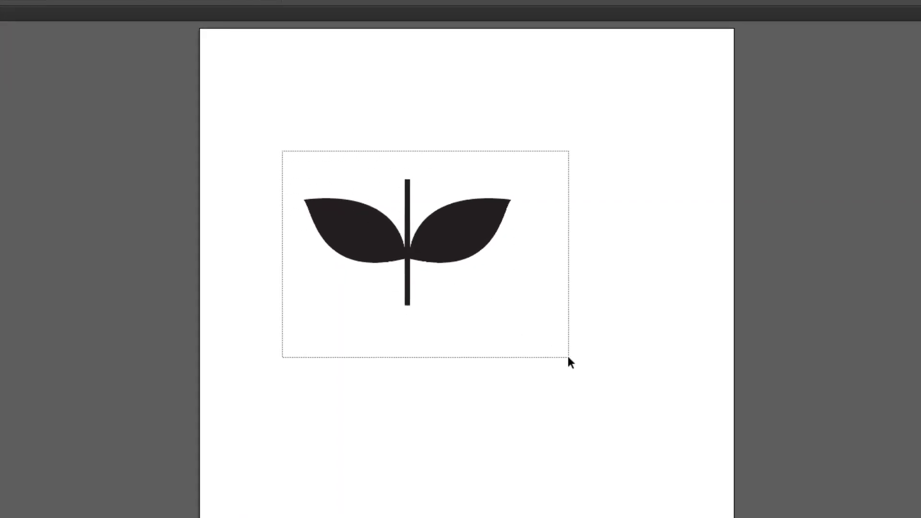
pyautogui.moveTo(568, 358); pyautogui.dragTo(568, 357)
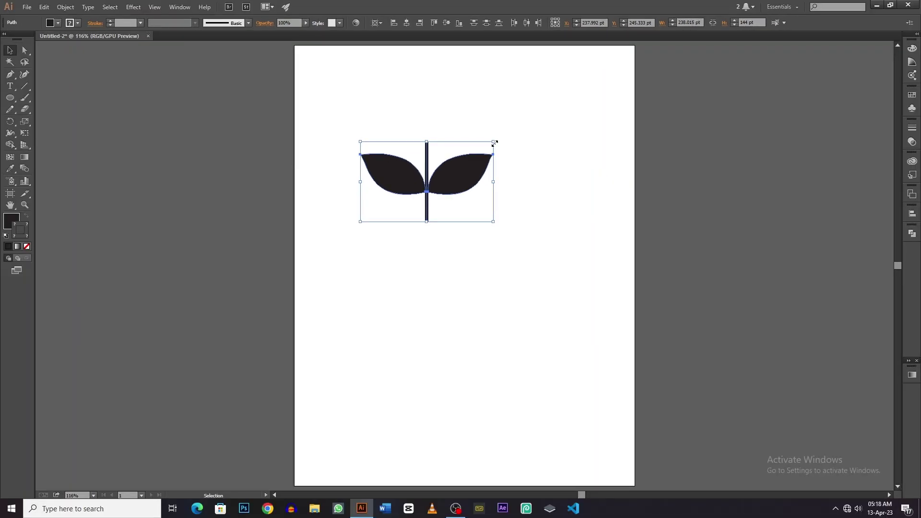
pyautogui.moveTo(488, 142); pyautogui.dragTo(445, 172)
pyautogui.click(502, 183)
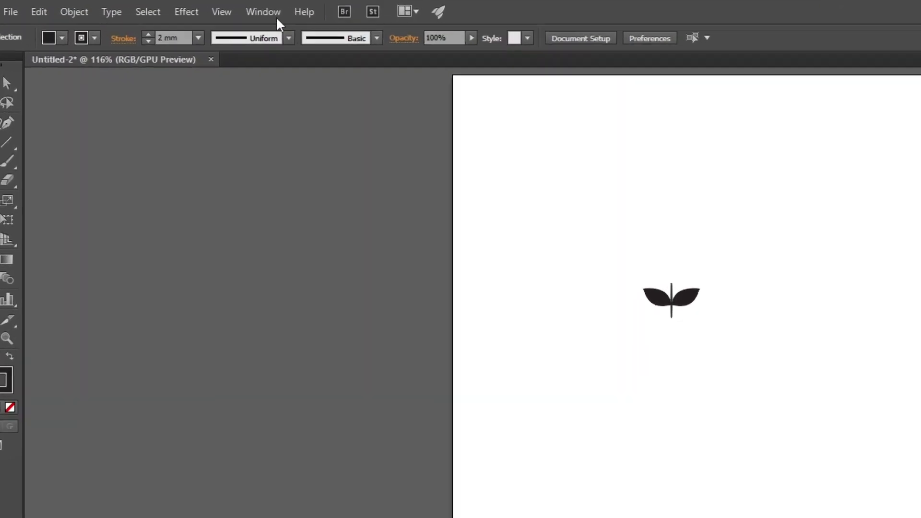
pyautogui.click(180, 6)
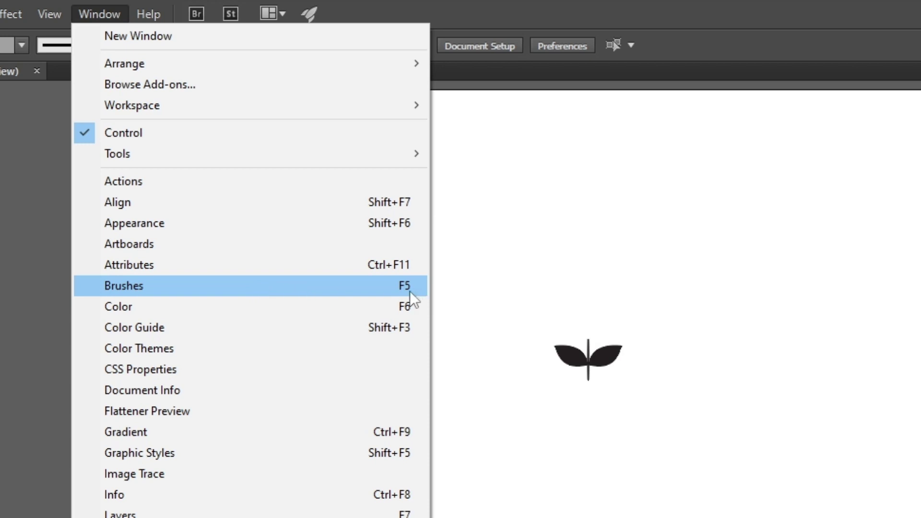
# - Rotate the small leaf pair 90° so it stands vertical
pyautogui.click(410, 291)
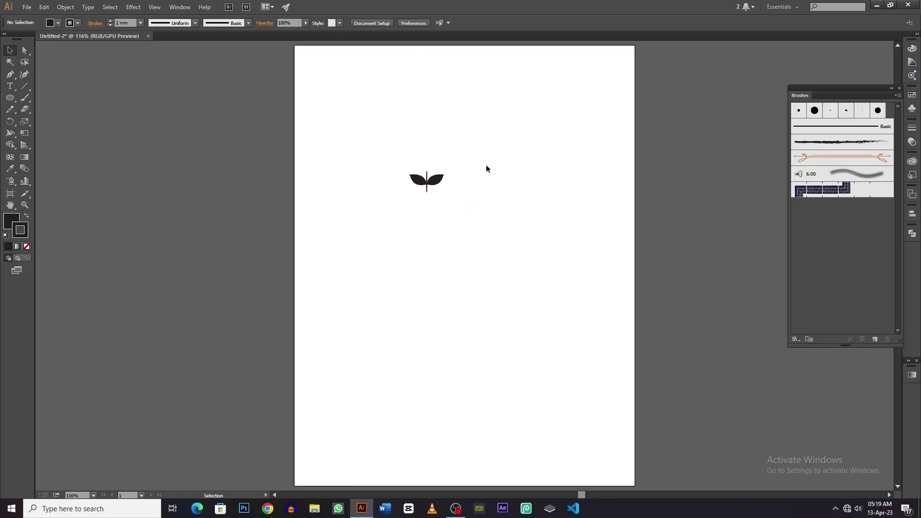
pyautogui.moveTo(480, 150); pyautogui.dragTo(355, 220)
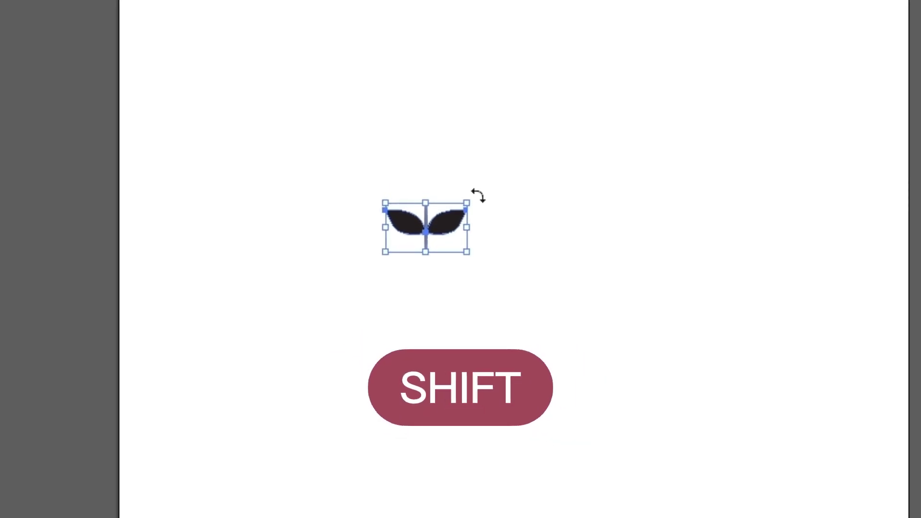
pyautogui.moveTo(478, 195); pyautogui.dragTo(460, 283)
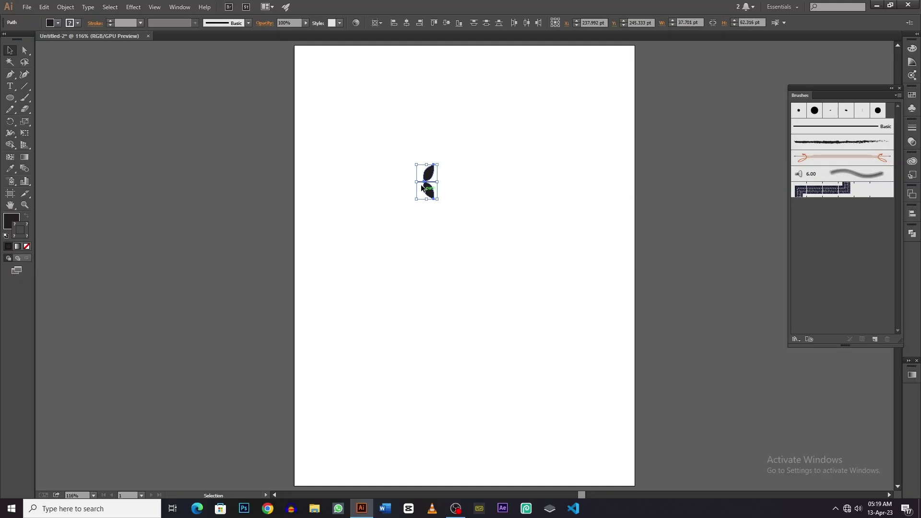
# - Save the leaf pair as a new Pattern Brush with default options
pyautogui.moveTo(423, 182); pyautogui.dragTo(825, 231)
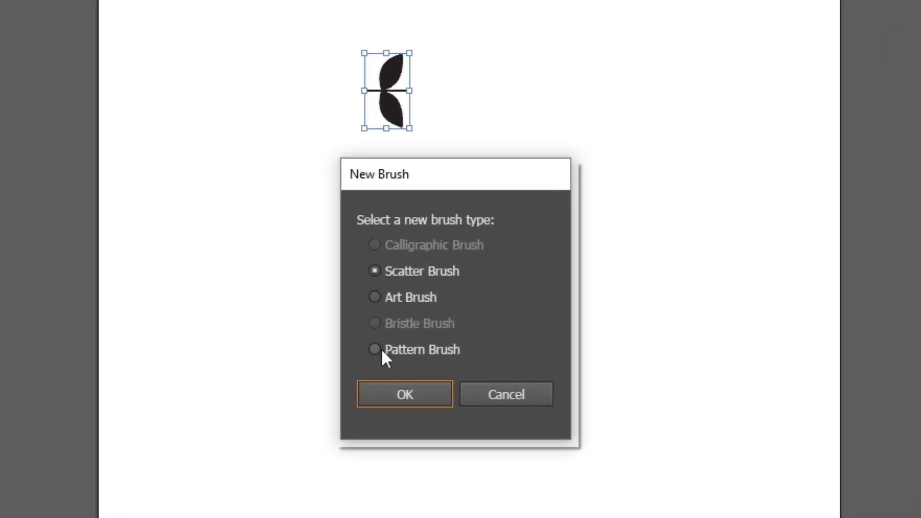
pyautogui.click(382, 350)
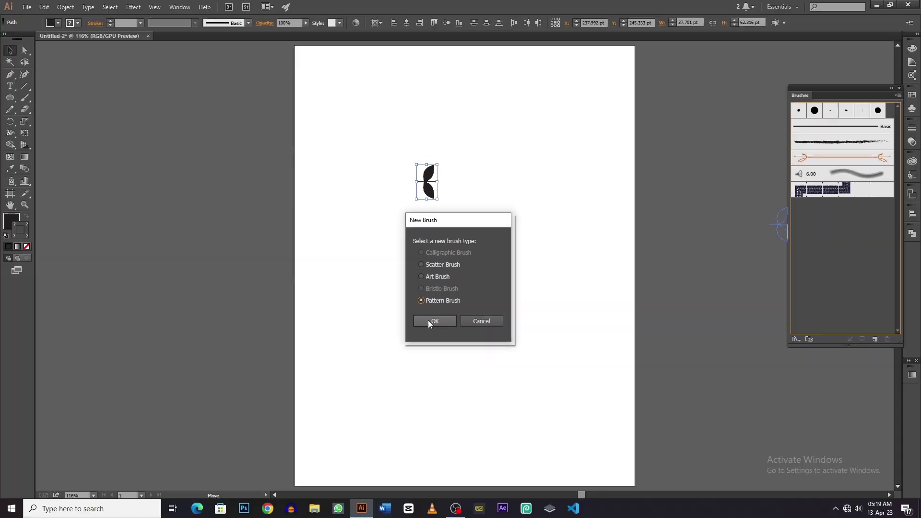
pyautogui.click(405, 394)
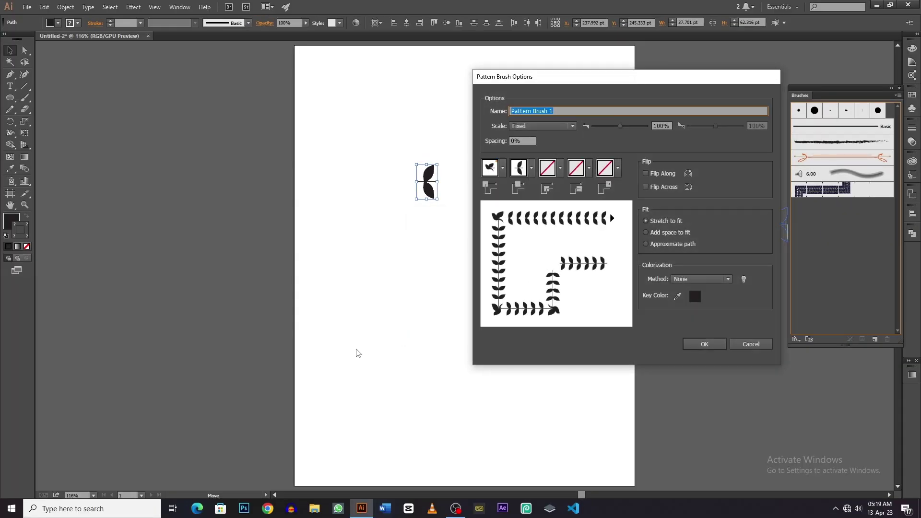
pyautogui.click(691, 344)
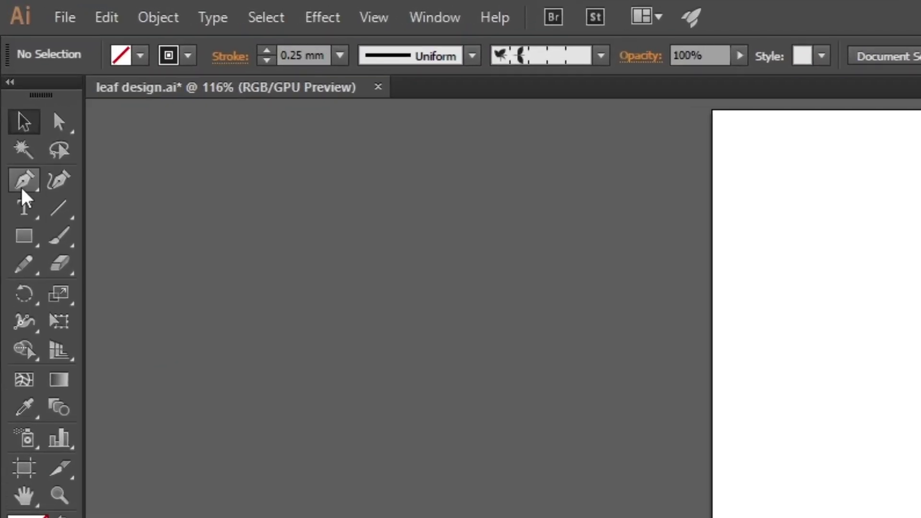
pyautogui.click(9, 76)
pyautogui.click(84, 192)
pyautogui.click(517, 106)
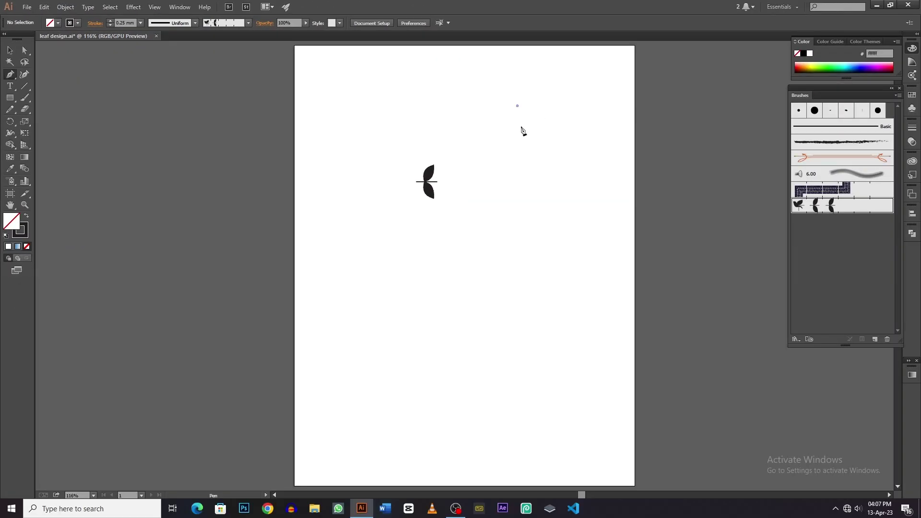
pyautogui.click(499, 209)
pyautogui.click(487, 257)
pyautogui.moveTo(470, 277); pyautogui.dragTo(405, 315)
pyautogui.moveTo(464, 393); pyautogui.dragTo(499, 422)
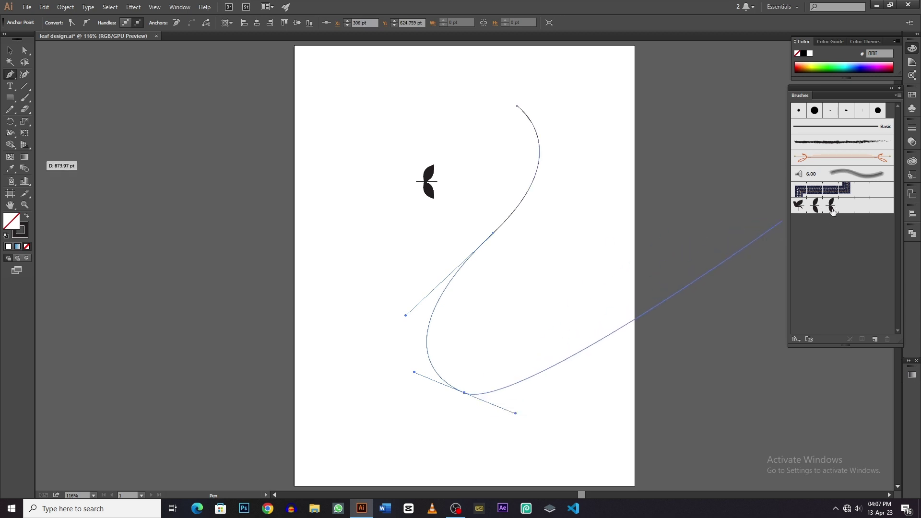
pyautogui.click(838, 210)
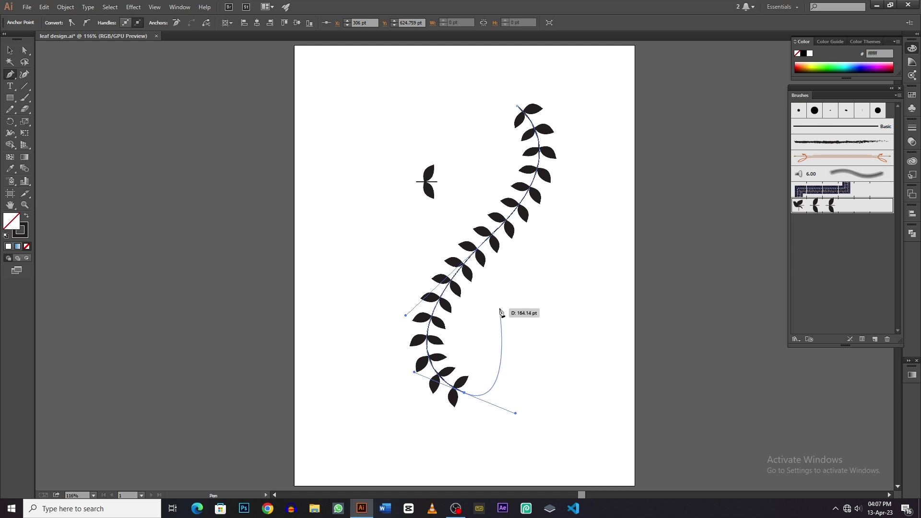
pyautogui.hotkey('ctrl', 'z')
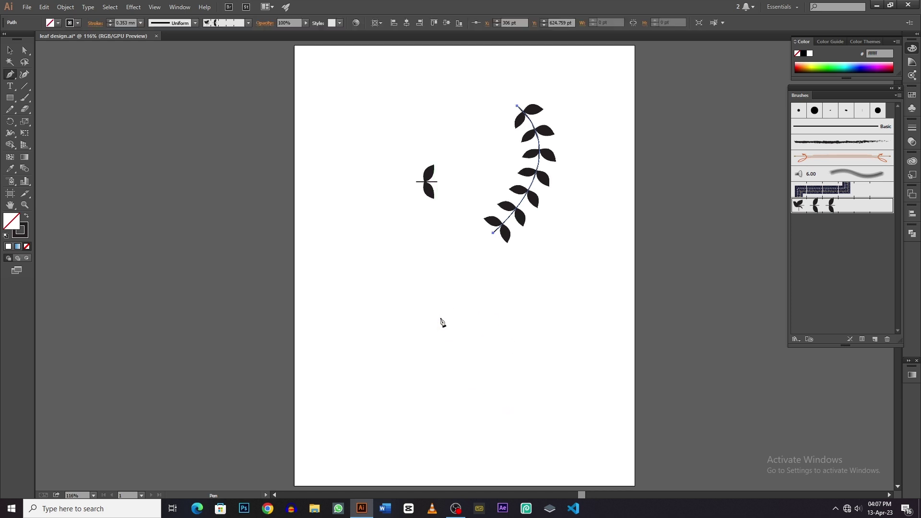
pyautogui.hotkey('ctrl', 'z')
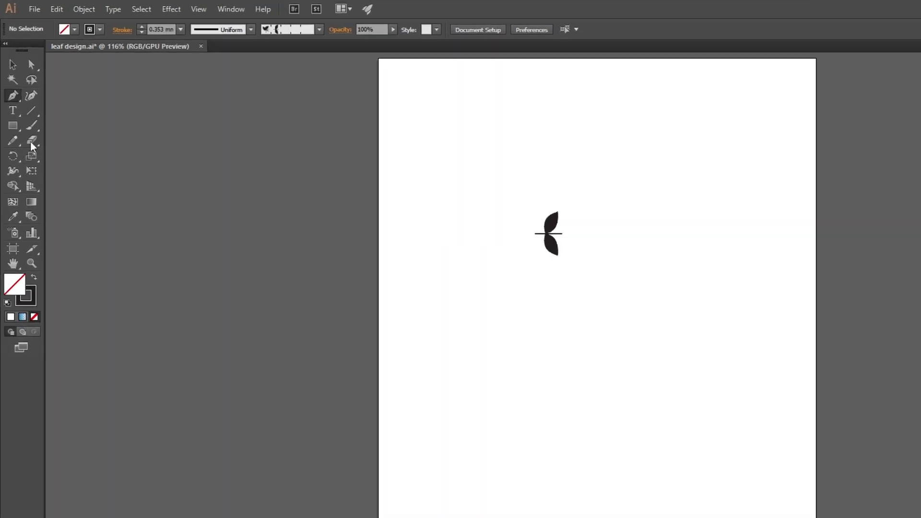
pyautogui.press('m')
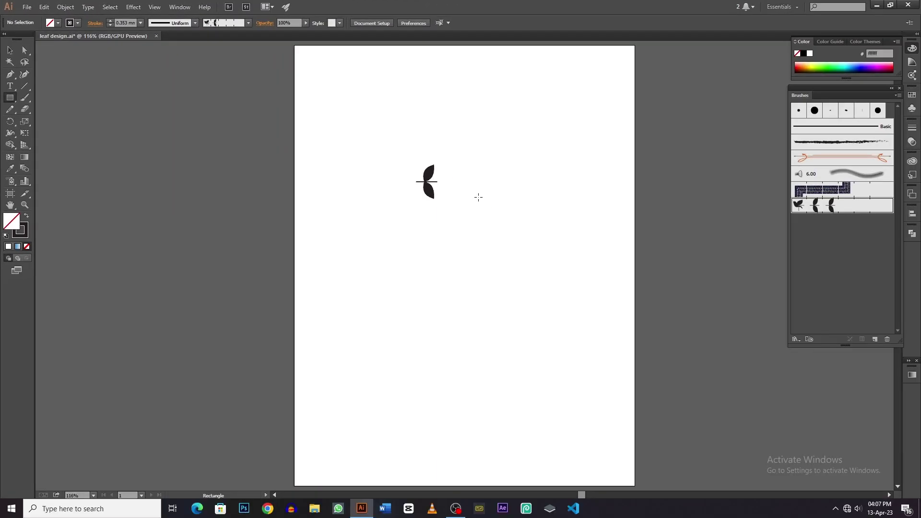
pyautogui.moveTo(476, 193); pyautogui.dragTo(569, 343)
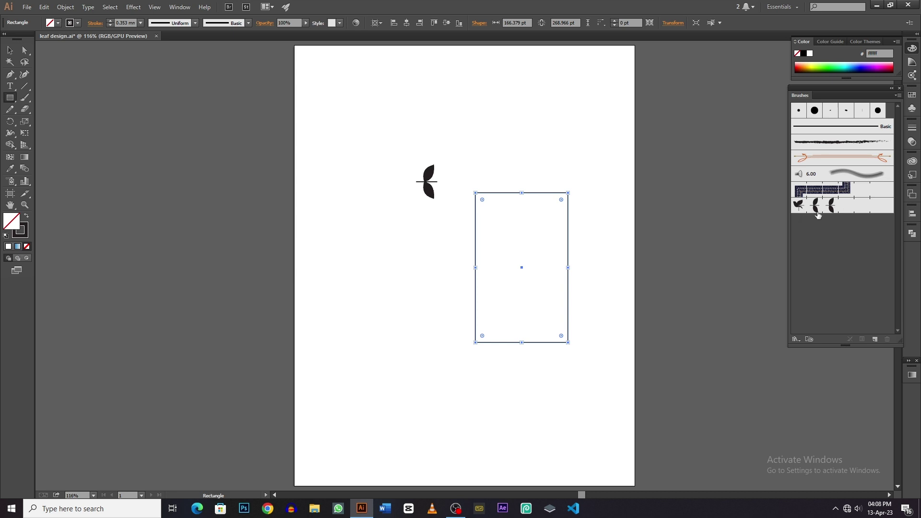
pyautogui.click(834, 210)
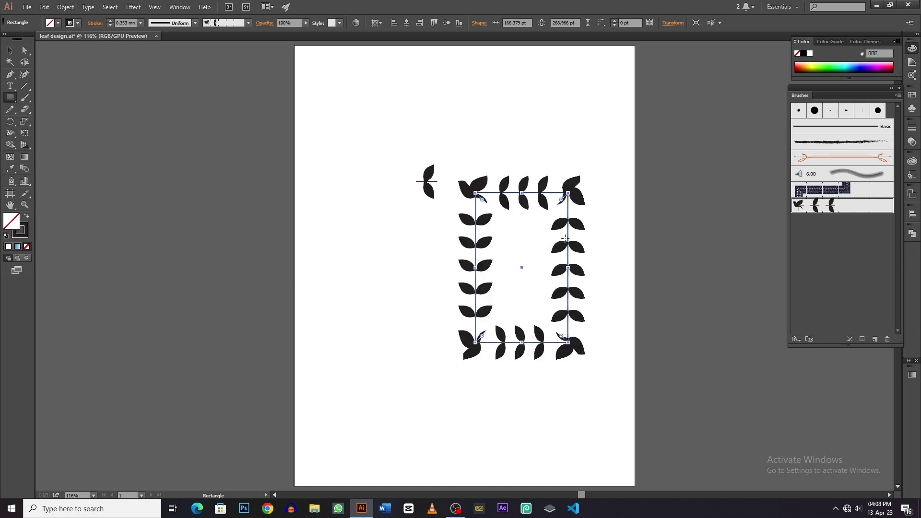
pyautogui.press('v')
pyautogui.hotkey('ctrl', 'z')
pyautogui.hotkey('ctrl', 'z')
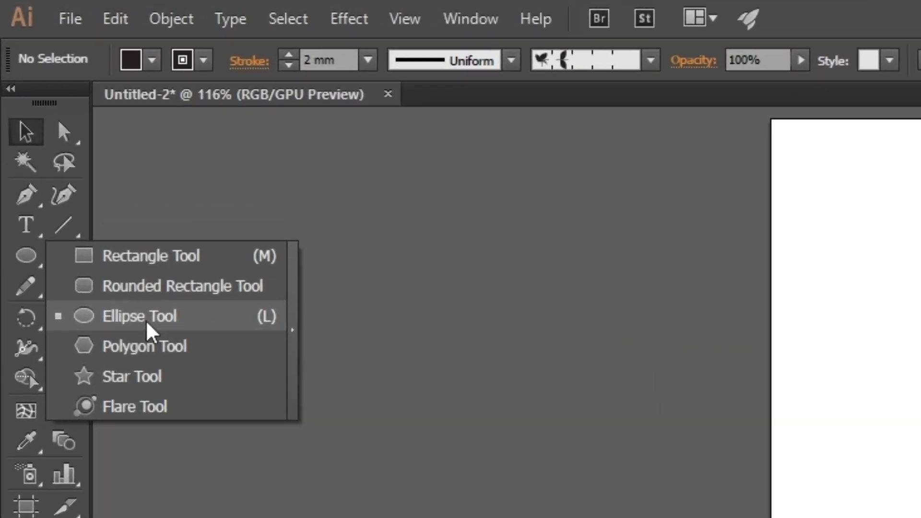
# - Draw a circle on the lower artboard, move it up, and set its fill to None
pyautogui.click(142, 314)
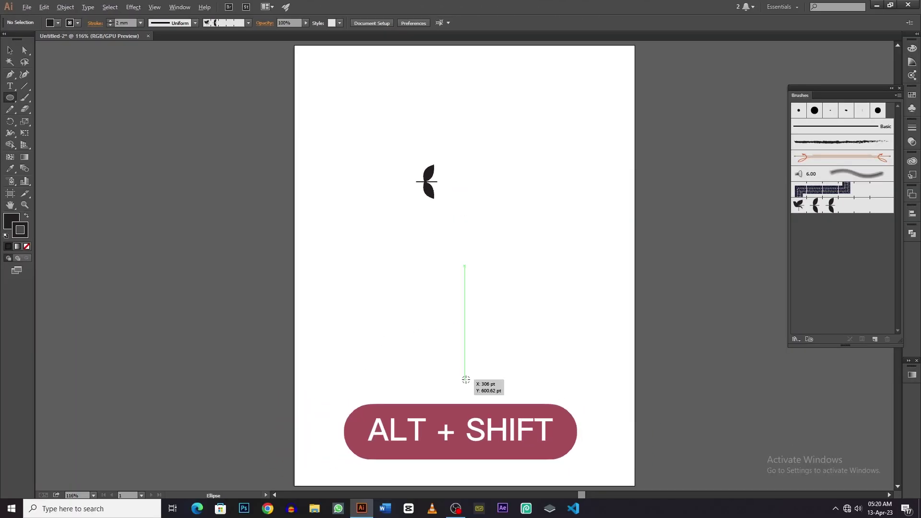
pyautogui.moveTo(464, 380)
pyautogui.mouseDown()
pyautogui.moveTo(509, 453)
pyautogui.moveTo(524, 458)
pyautogui.mouseUp()
pyautogui.press('v')
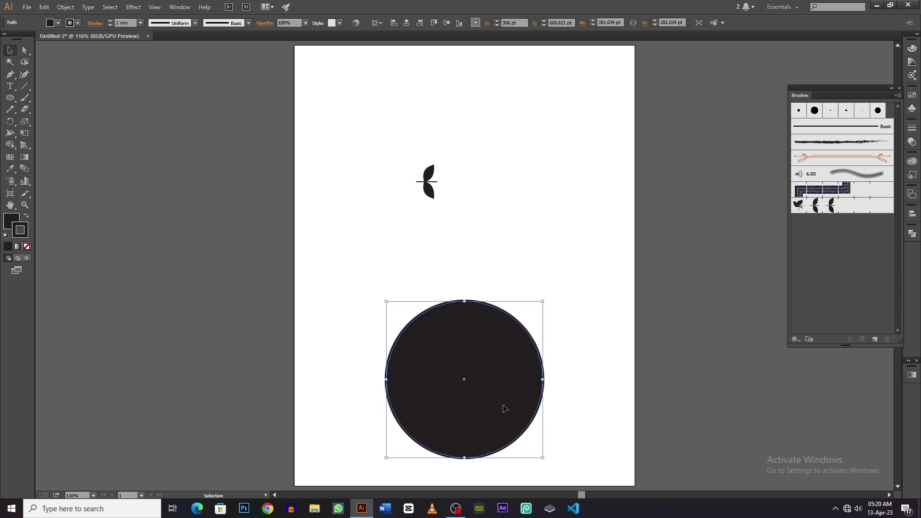
pyautogui.moveTo(505, 409); pyautogui.dragTo(498, 363)
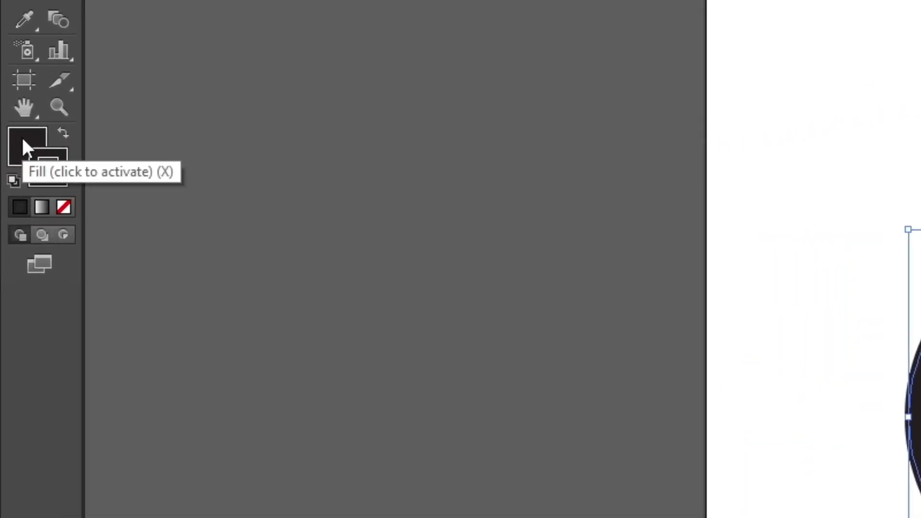
pyautogui.click(22, 141)
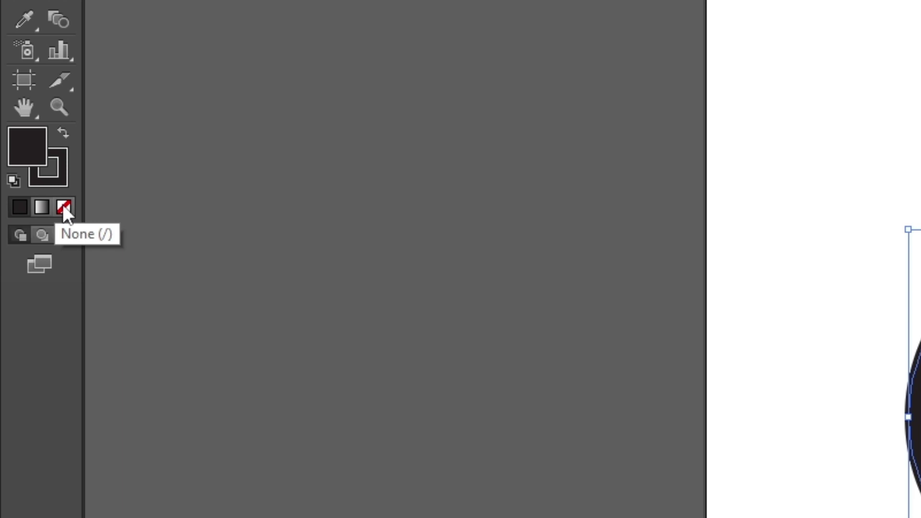
pyautogui.click(64, 208)
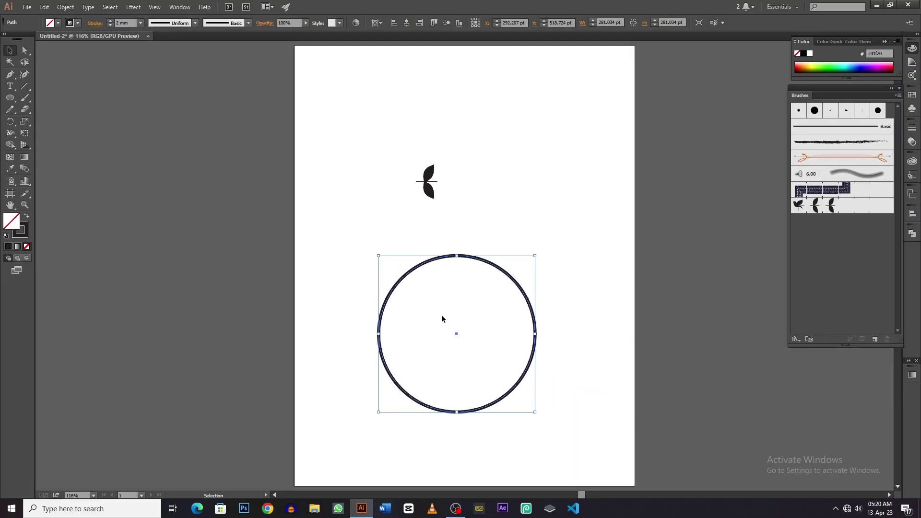
pyautogui.moveTo(551, 243); pyautogui.dragTo(333, 435)
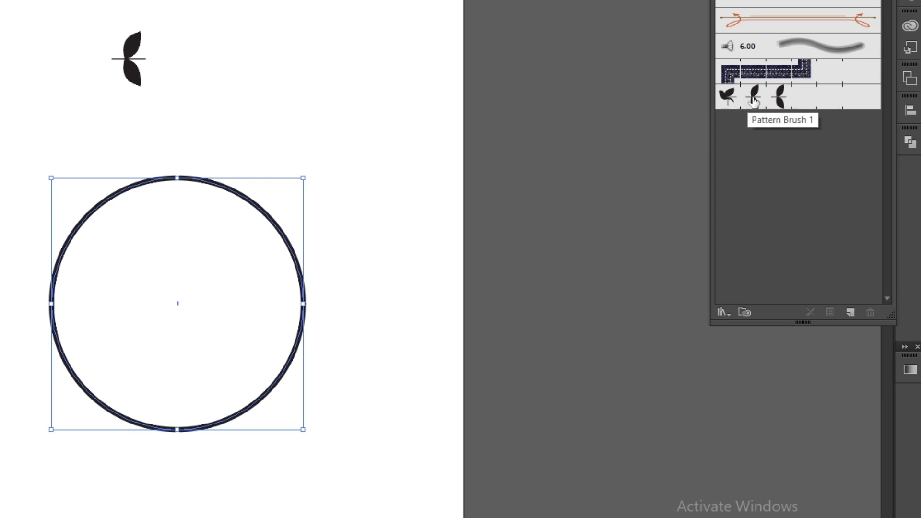
# - Apply the leaf pattern brush to the circle, trying 0.35 and 0.1 mm before settling on 0.25 mm
pyautogui.click(757, 98)
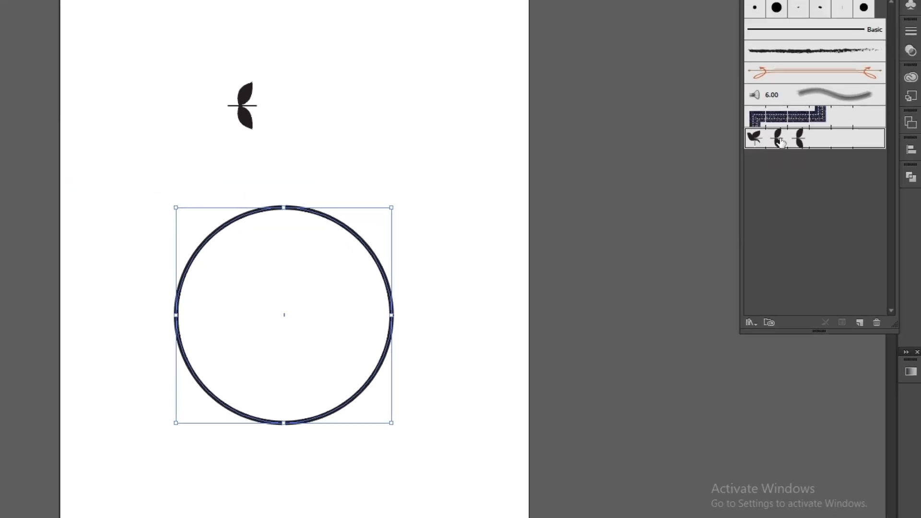
pyautogui.click(781, 142)
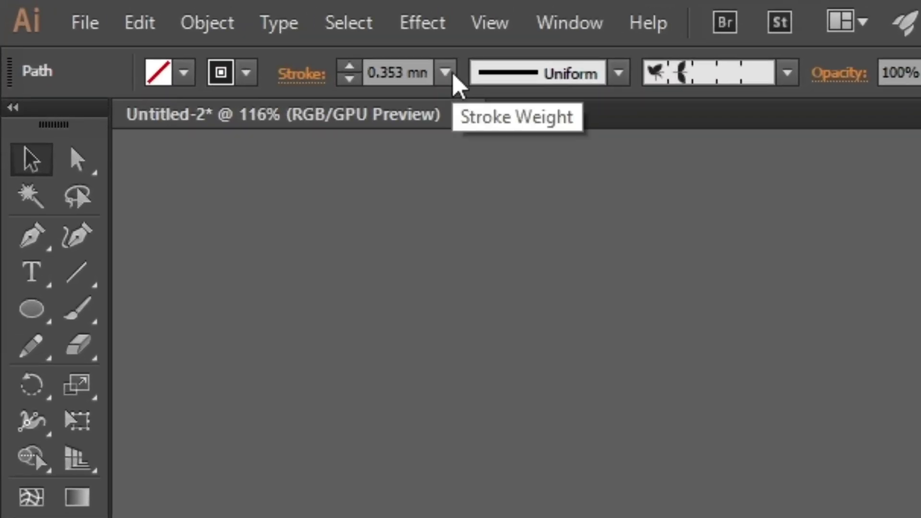
pyautogui.click(449, 73)
pyautogui.click(466, 174)
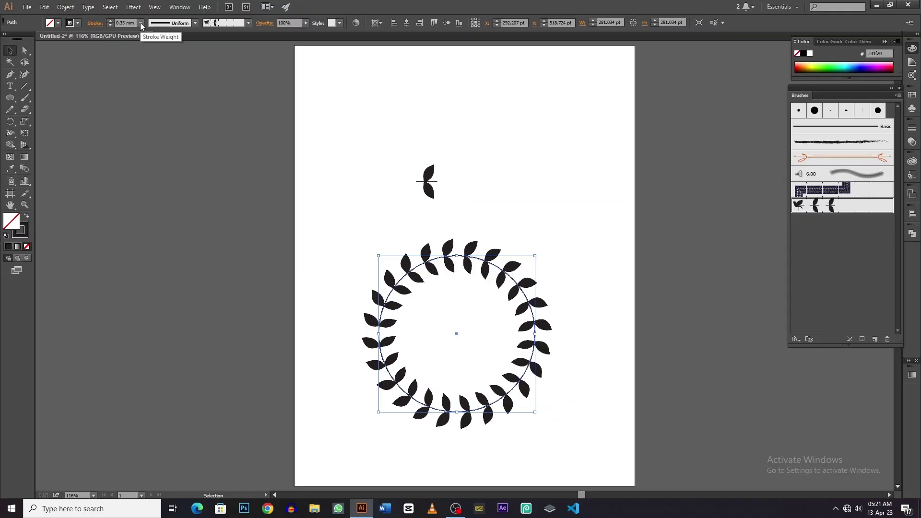
pyautogui.click(140, 22)
pyautogui.click(151, 33)
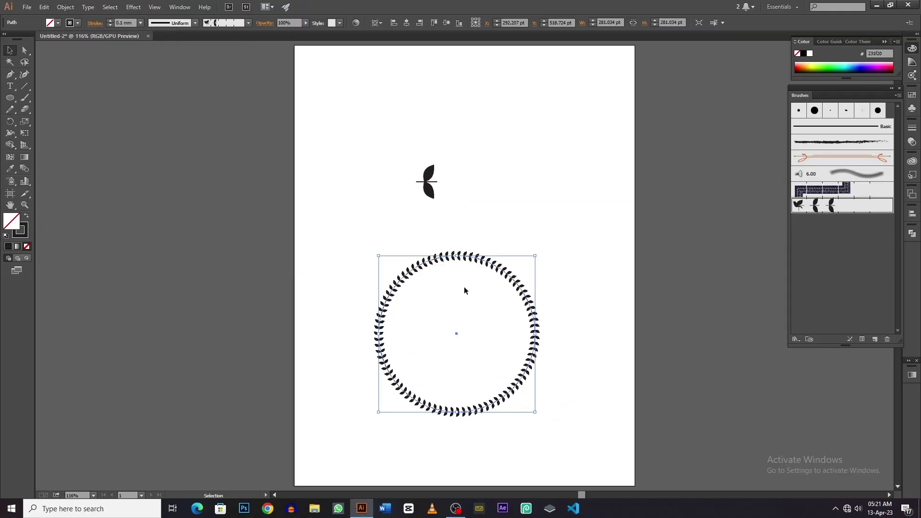
pyautogui.click(141, 24)
pyautogui.click(146, 42)
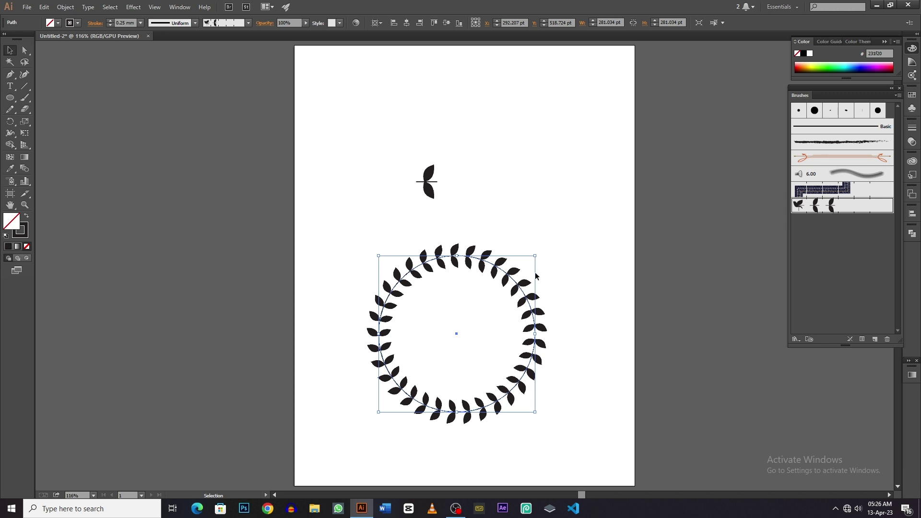
# - Move the wreath to the top right and draw a new circle below the leaf
pyautogui.moveTo(514, 280); pyautogui.dragTo(682, 87)
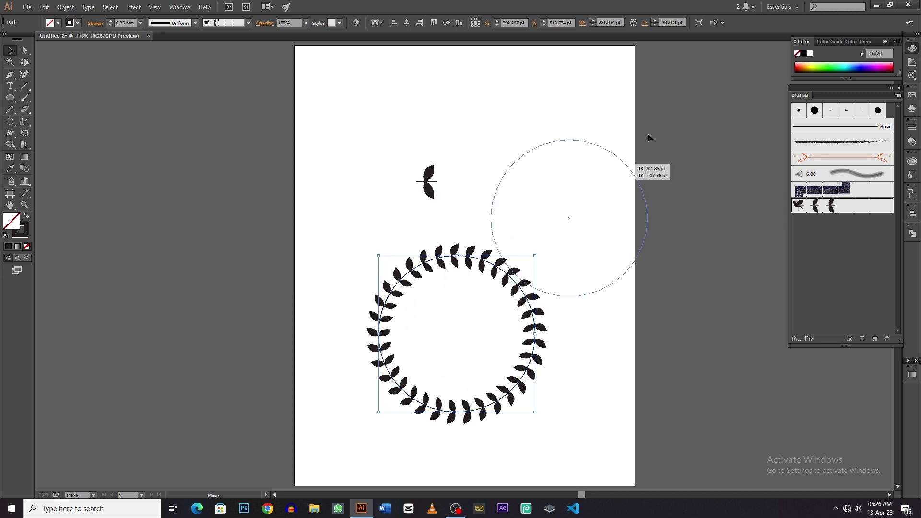
pyautogui.click(394, 274)
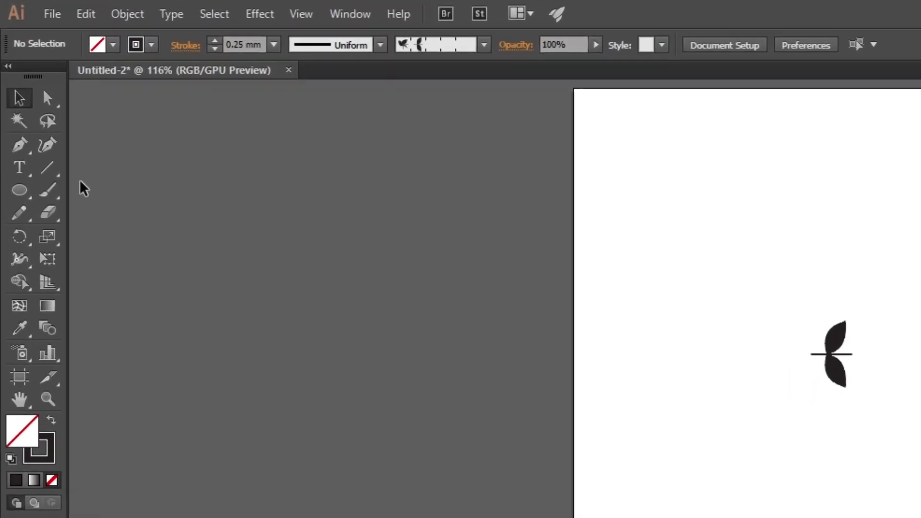
pyautogui.moveTo(14, 107); pyautogui.dragTo(55, 131)
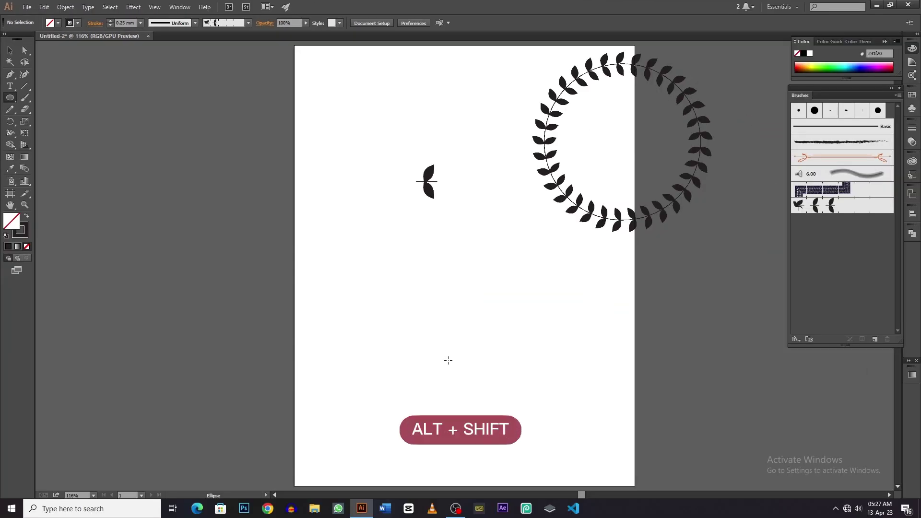
pyautogui.moveTo(448, 360); pyautogui.dragTo(511, 443)
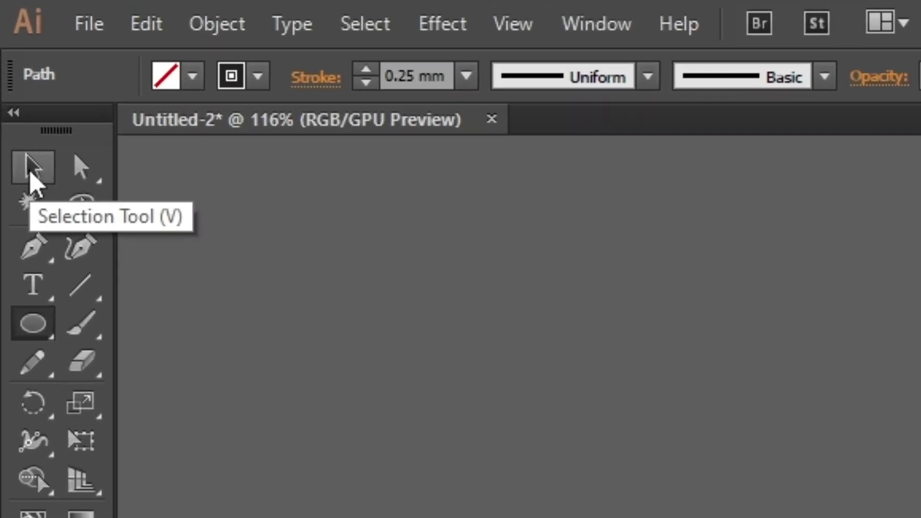
# - Rotate the new circle 45° so its anchors sit on the diagonals
pyautogui.click(27, 148)
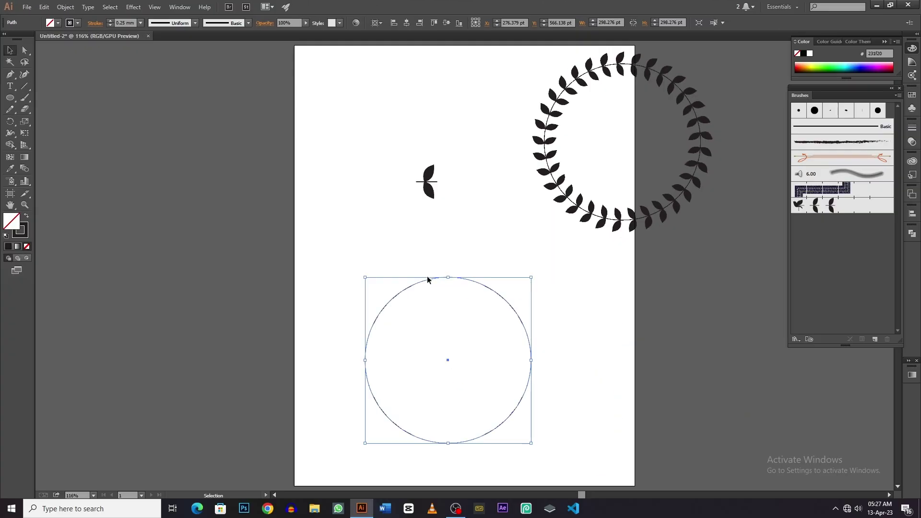
pyautogui.hotkey('ctrl', 'shift', 'b')
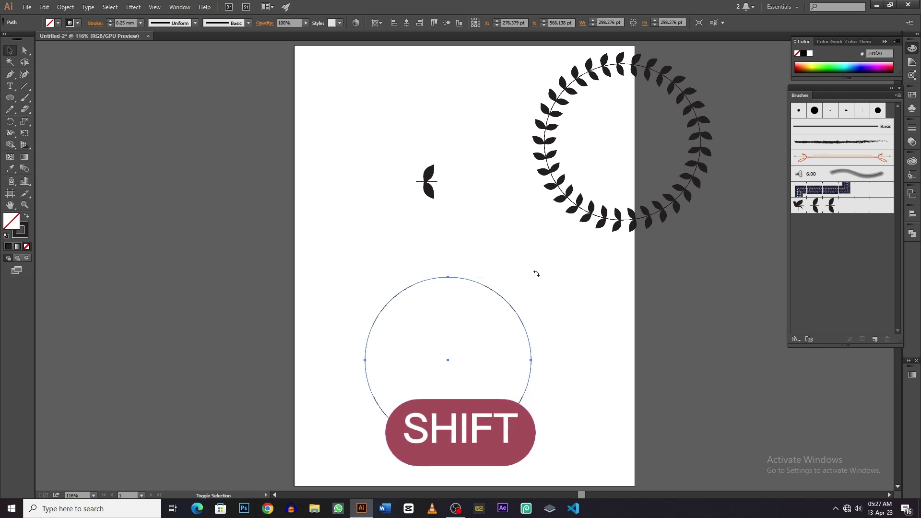
pyautogui.moveTo(537, 274); pyautogui.dragTo(491, 244)
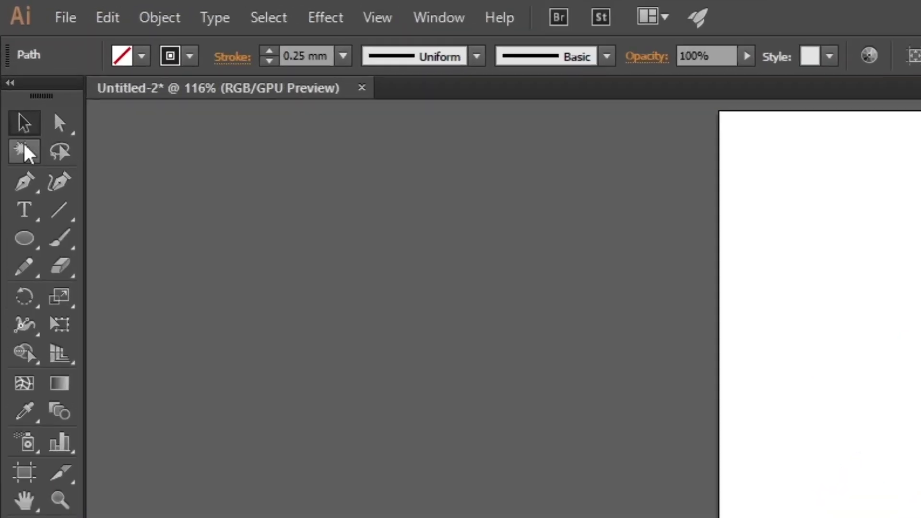
pyautogui.click(25, 50)
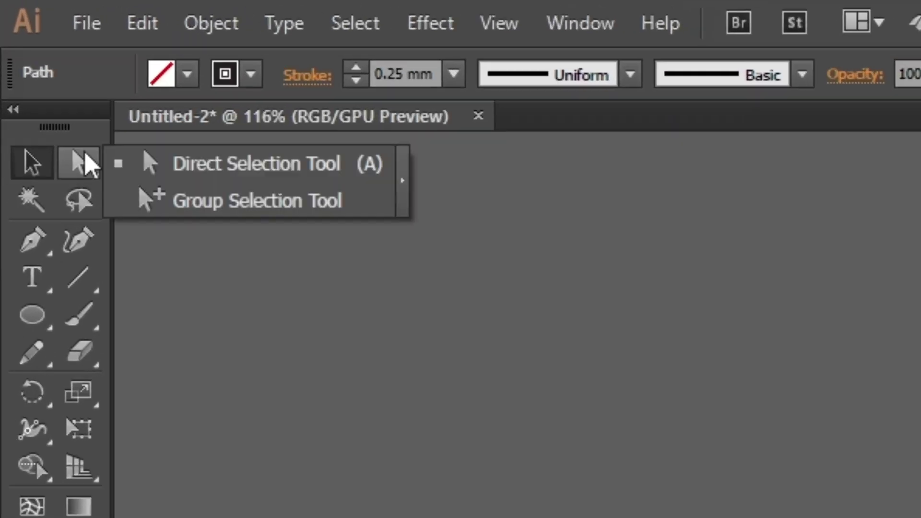
# - Delete the circle's top segment with the Direct Selection Tool, leaving an open arc
pyautogui.click(270, 179)
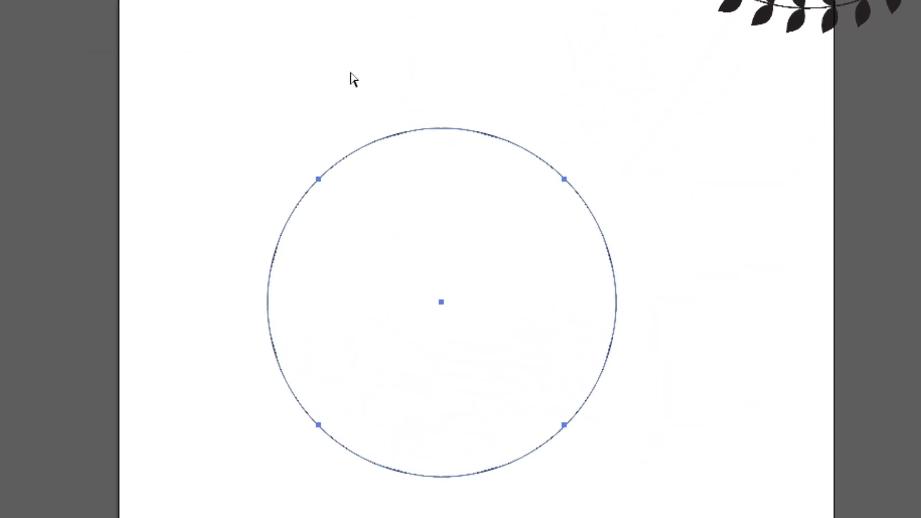
pyautogui.moveTo(384, 183); pyautogui.dragTo(494, 321)
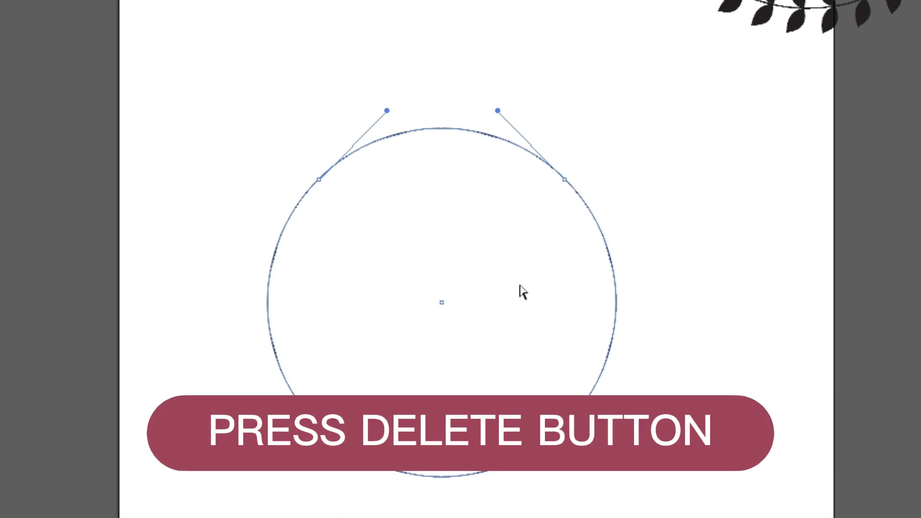
pyautogui.press('Delete')
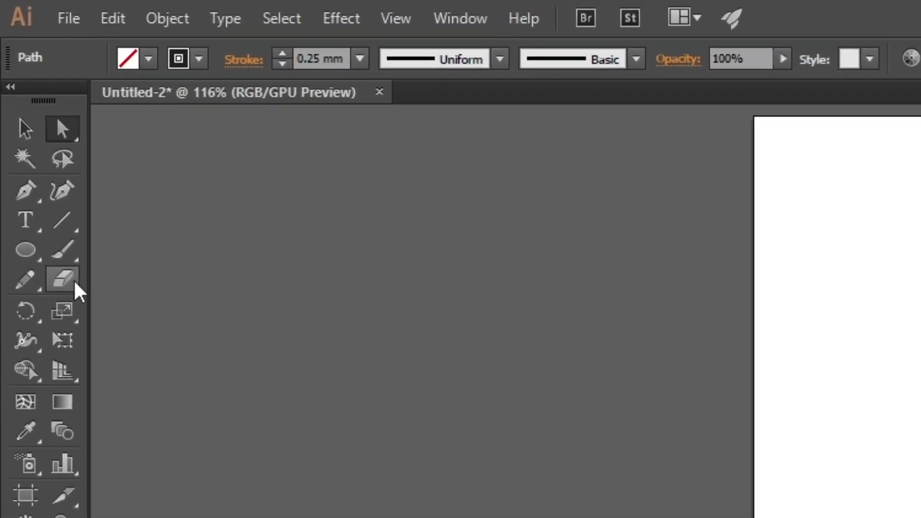
# - Cut the arc at its bottom anchor with the Scissors Tool
pyautogui.click(25, 110)
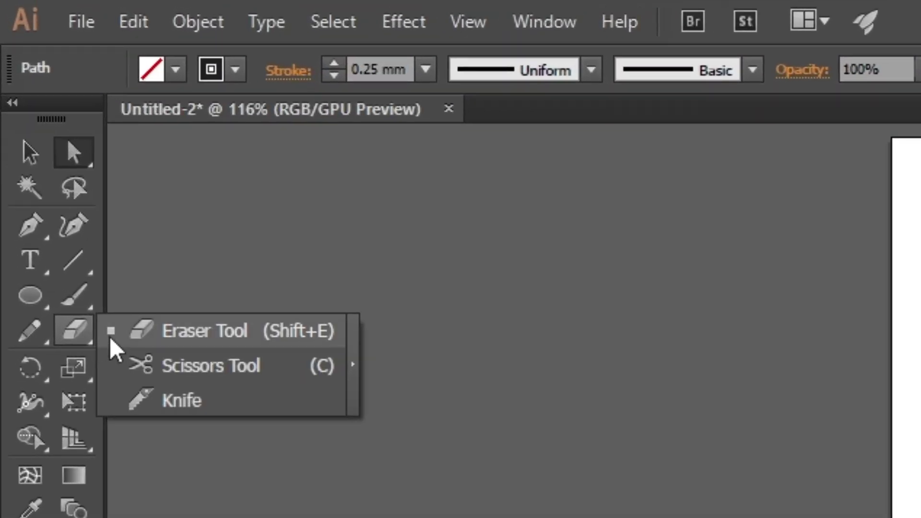
pyautogui.click(186, 370)
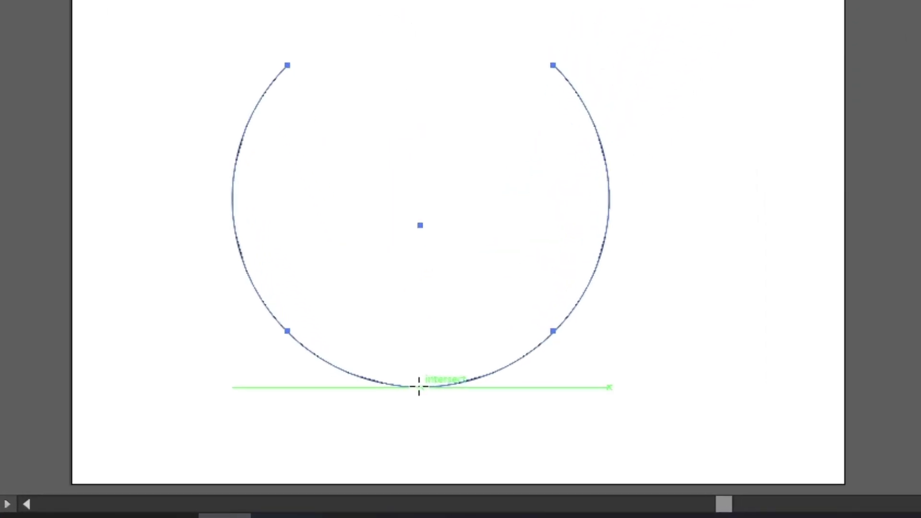
pyautogui.click(419, 387)
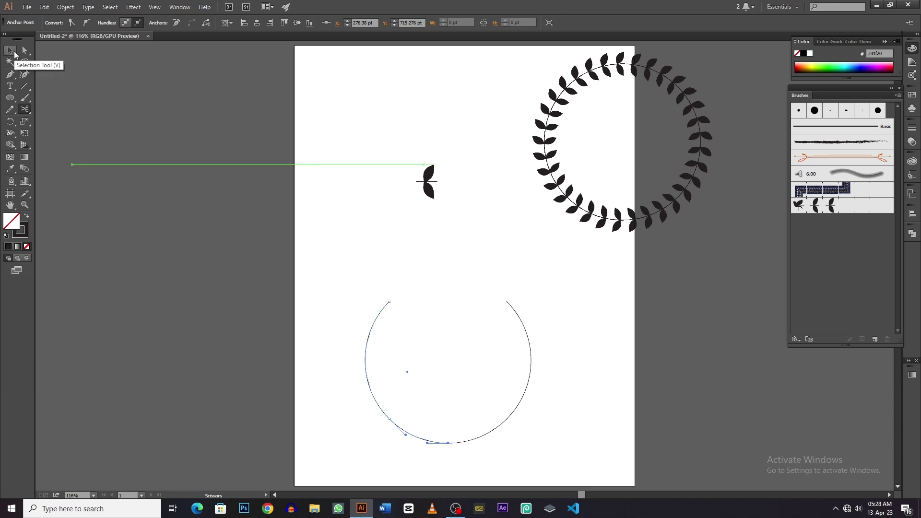
# - Verify the cut by moving the left piece, undo the move, and select both halves
pyautogui.click(14, 54)
pyautogui.moveTo(395, 426); pyautogui.dragTo(374, 426)
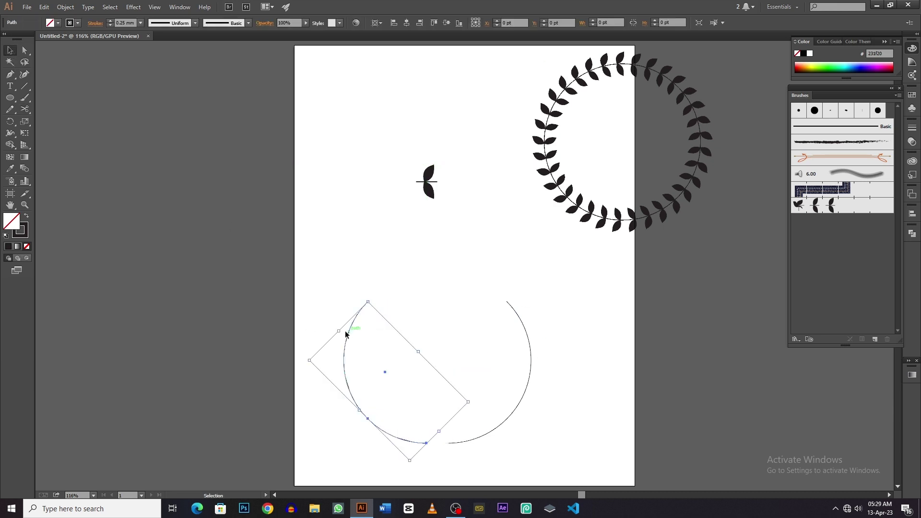
pyautogui.hotkey('ctrl', 'z')
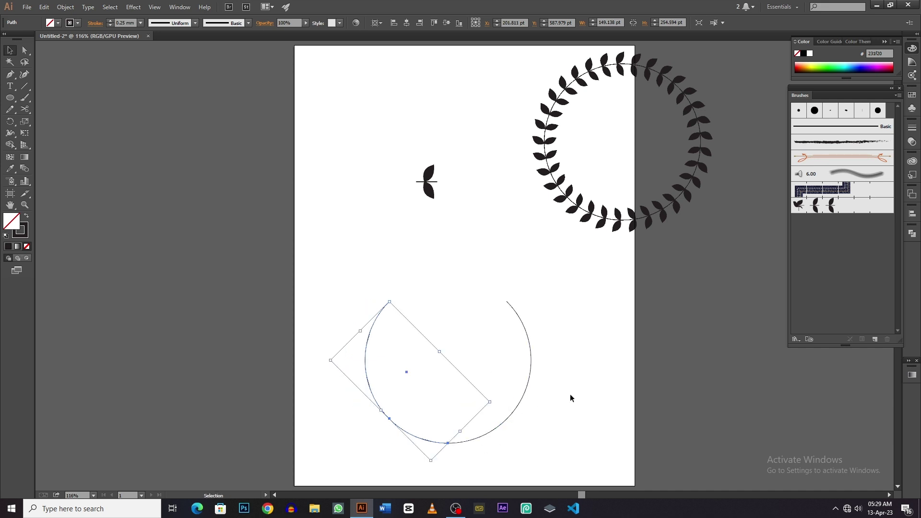
pyautogui.scroll(-2, 577, 378)
pyautogui.hscroll(1, 539, 353)
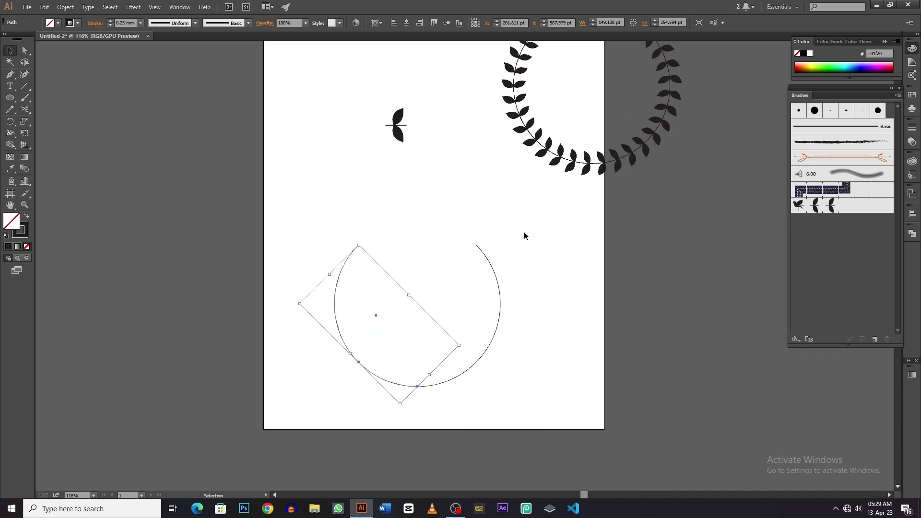
pyautogui.moveTo(525, 232); pyautogui.dragTo(271, 399)
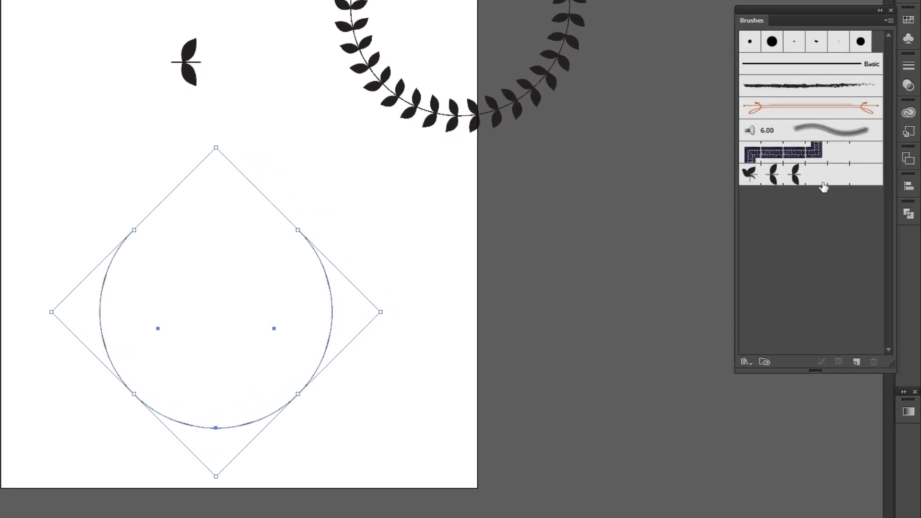
# - Apply the leaf pattern brush to both arc halves at a 0.25 mm stroke weight
pyautogui.click(823, 186)
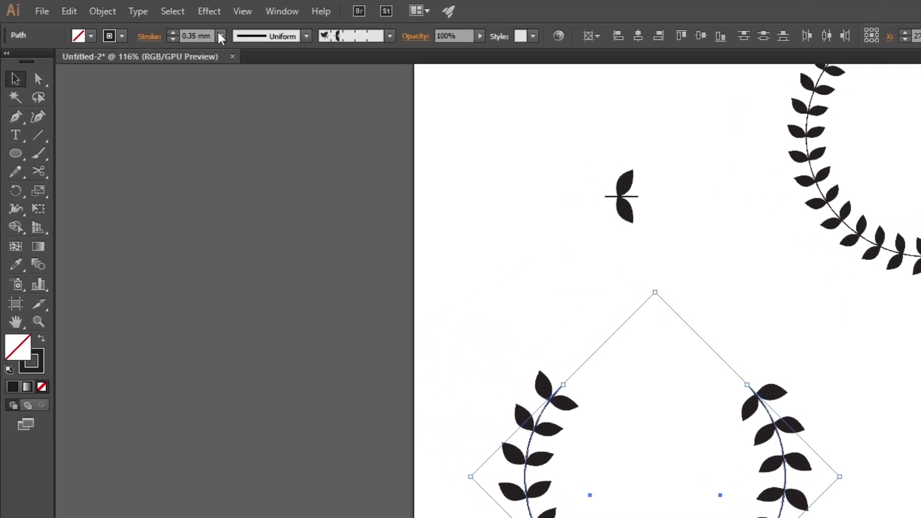
pyautogui.click(220, 36)
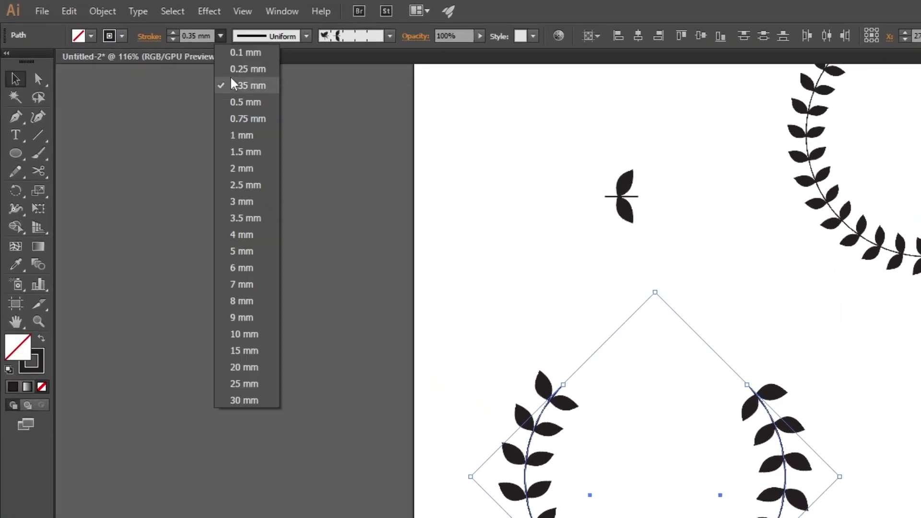
pyautogui.click(233, 70)
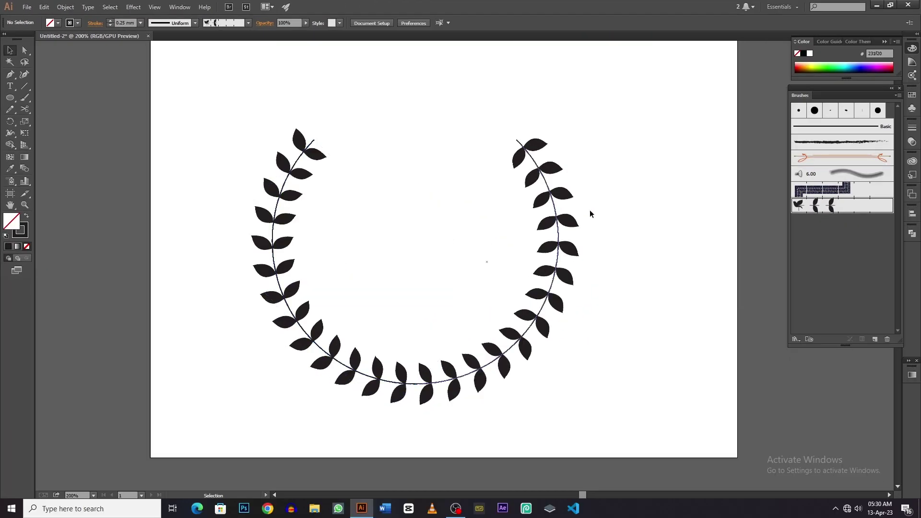
pyautogui.click(583, 208)
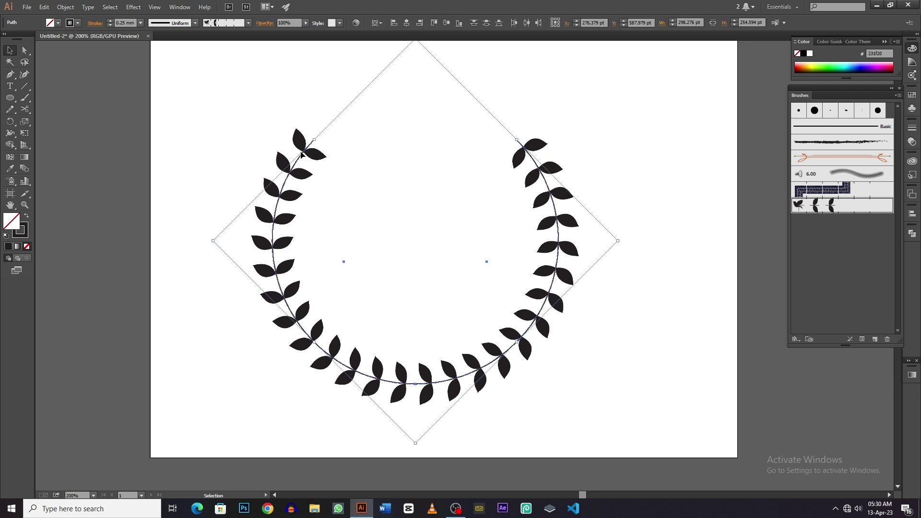
pyautogui.press('Delete')
pyautogui.press('Delete')
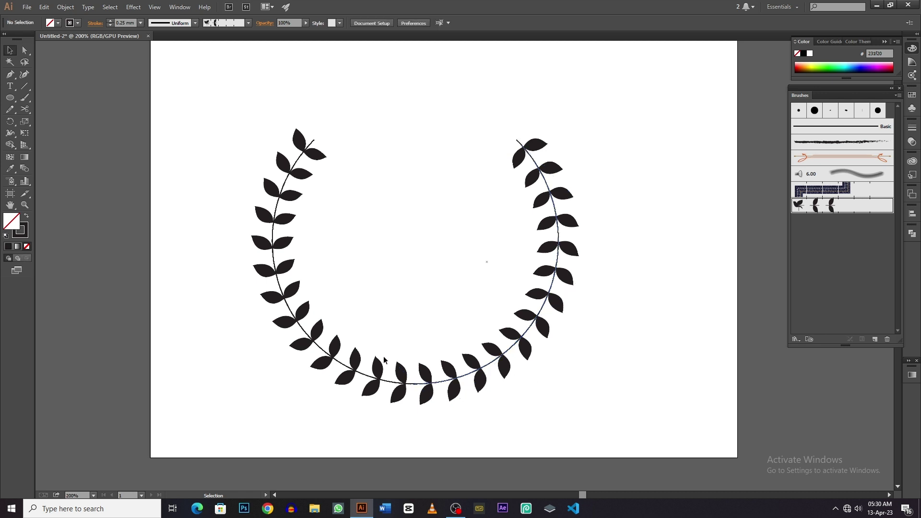
pyautogui.click(304, 159)
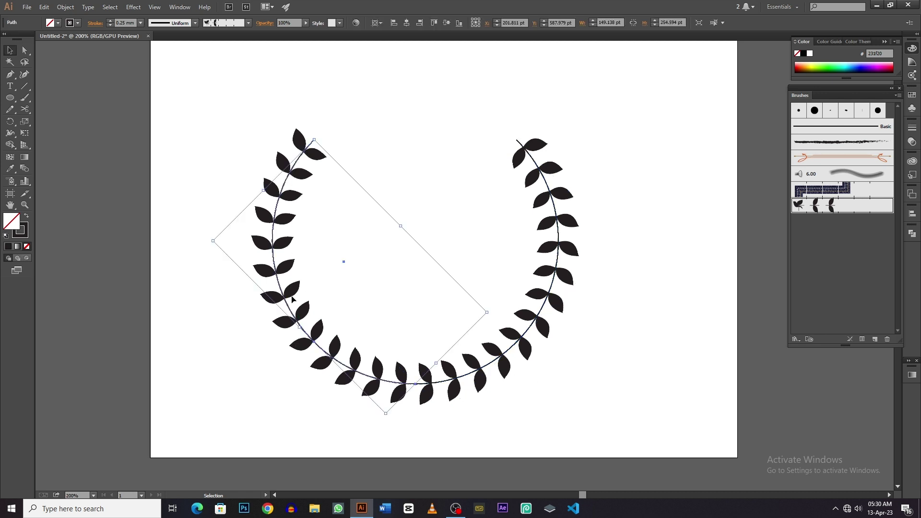
pyautogui.click(565, 218)
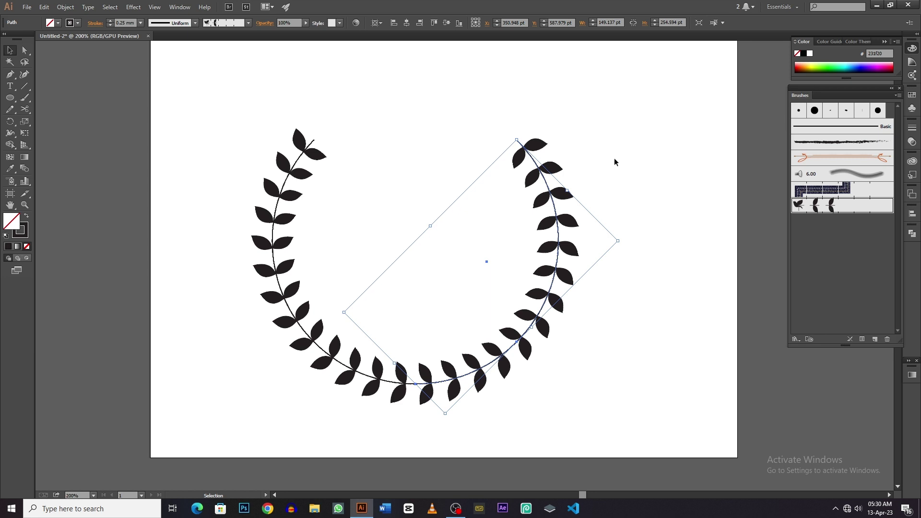
pyautogui.moveTo(615, 159); pyautogui.dragTo(507, 302)
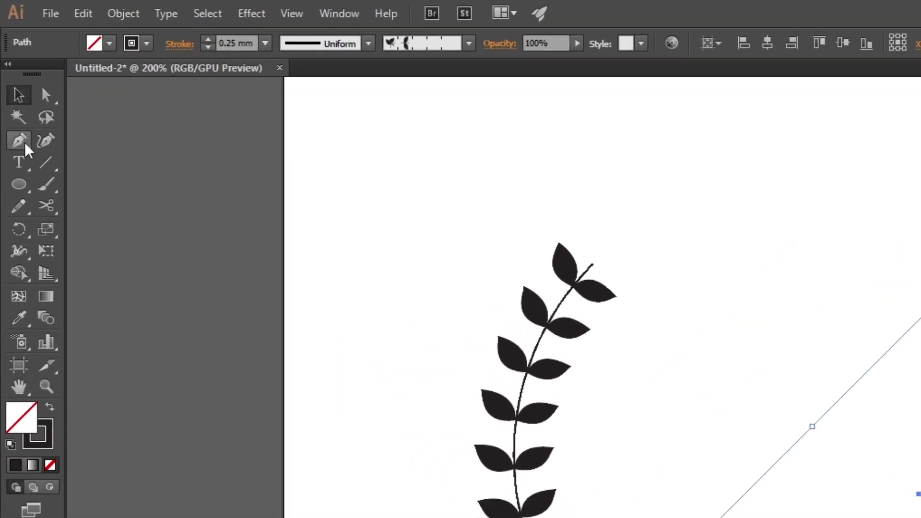
pyautogui.click(25, 149)
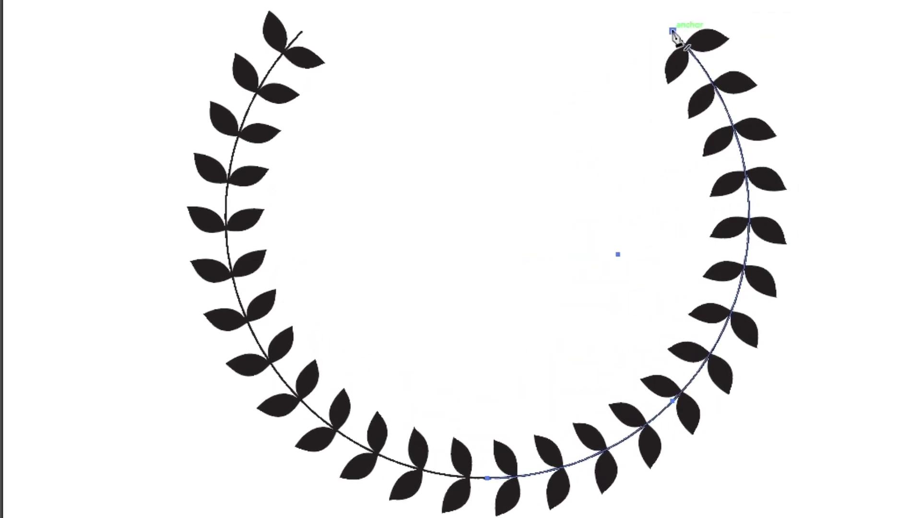
# - Reshape the curve at the right arc's top end point, then zoom out
pyautogui.click(673, 36)
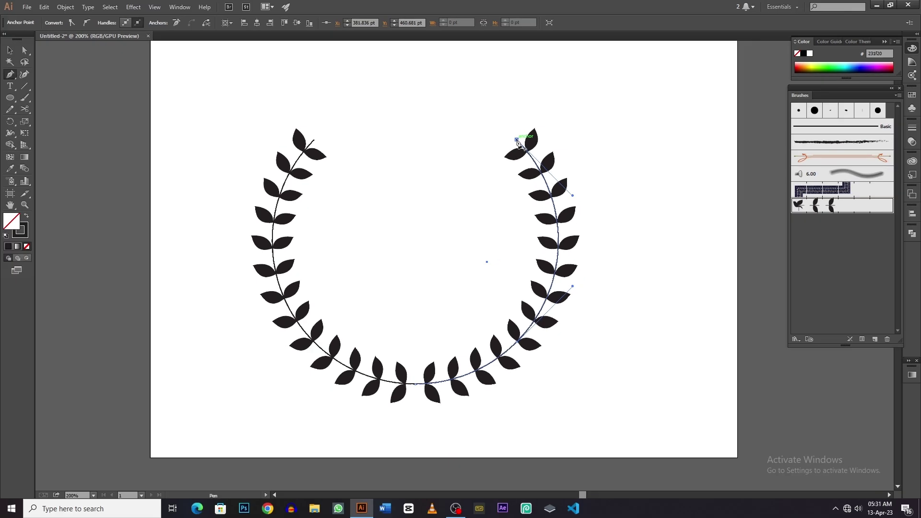
pyautogui.moveTo(517, 140); pyautogui.dragTo(454, 271)
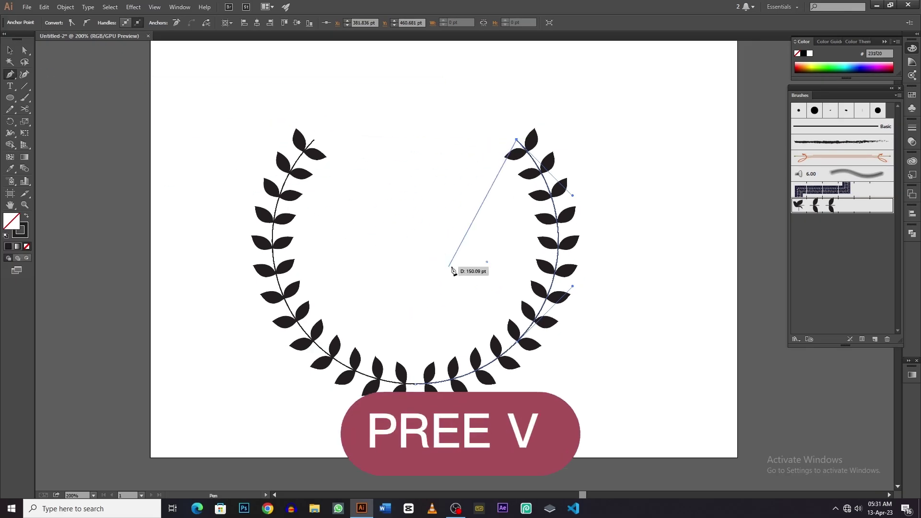
pyautogui.press('v')
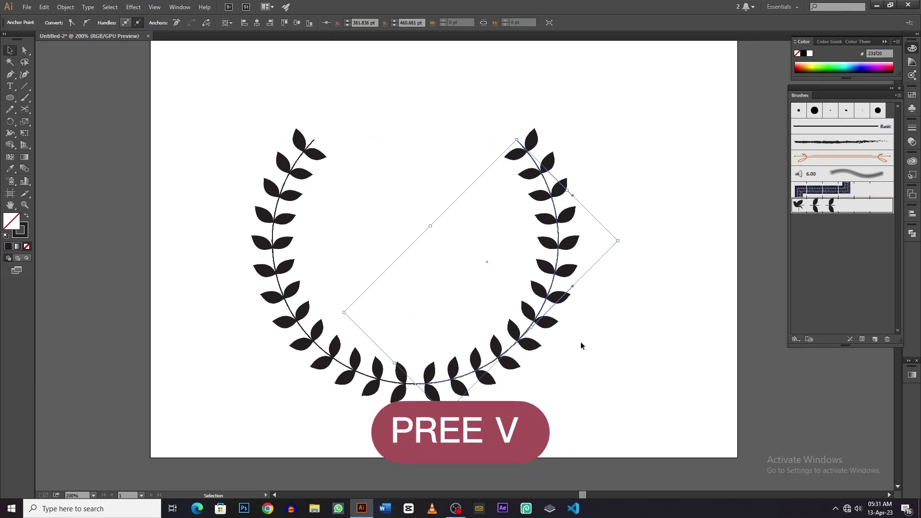
pyautogui.click(646, 341)
pyautogui.hotkey('ctrl', '-')
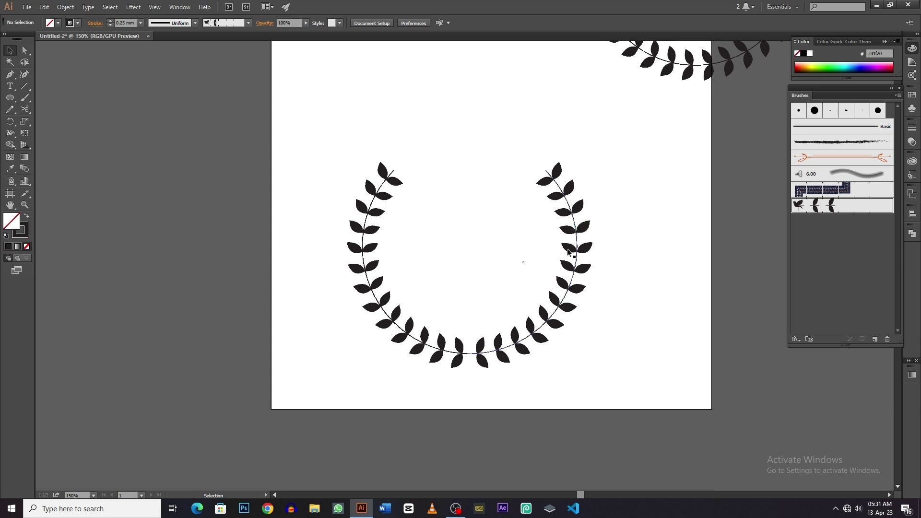
# - Nudge the right leaf arc slightly rightward and fit the artboard in view
pyautogui.click(589, 249)
pyautogui.moveTo(586, 249); pyautogui.dragTo(598, 249)
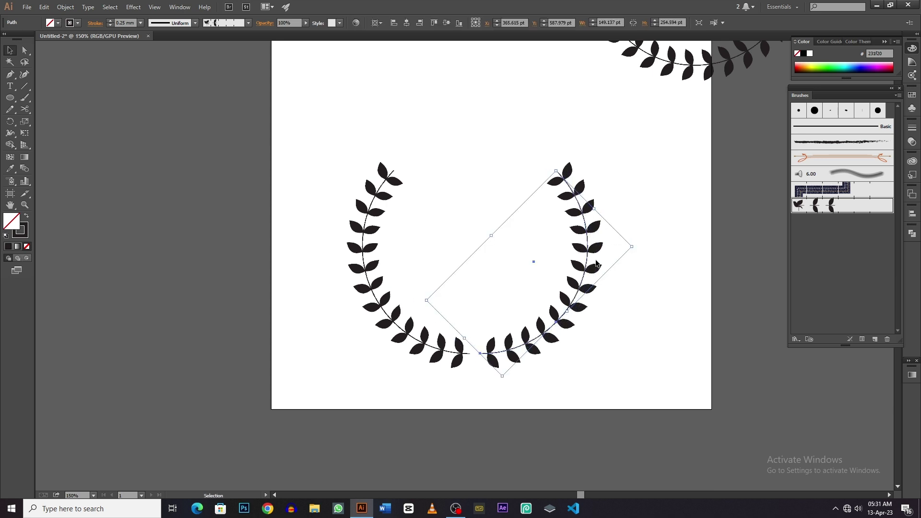
pyautogui.click(670, 278)
pyautogui.hotkey('ctrl', '0')
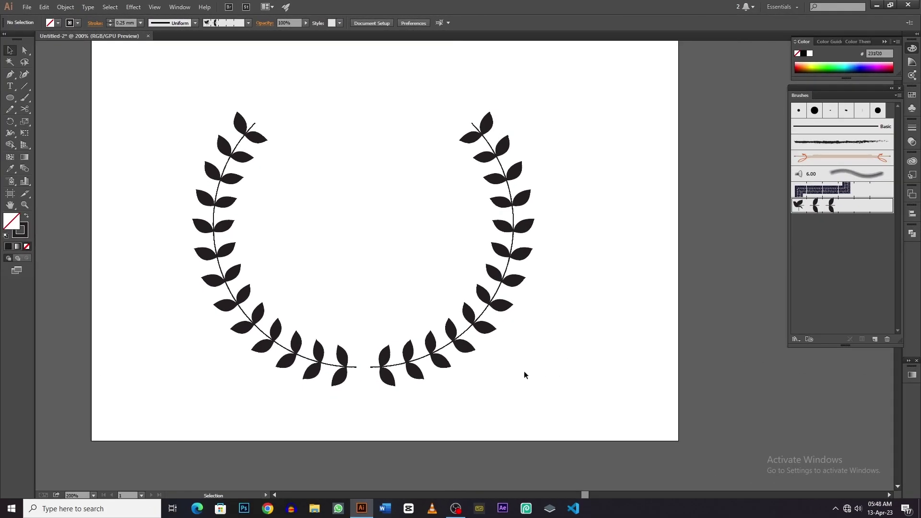
# - Taper the left arc's top and bottom ends to 0 pt with the Width Tool
pyautogui.moveTo(525, 375); pyautogui.dragTo(182, 110)
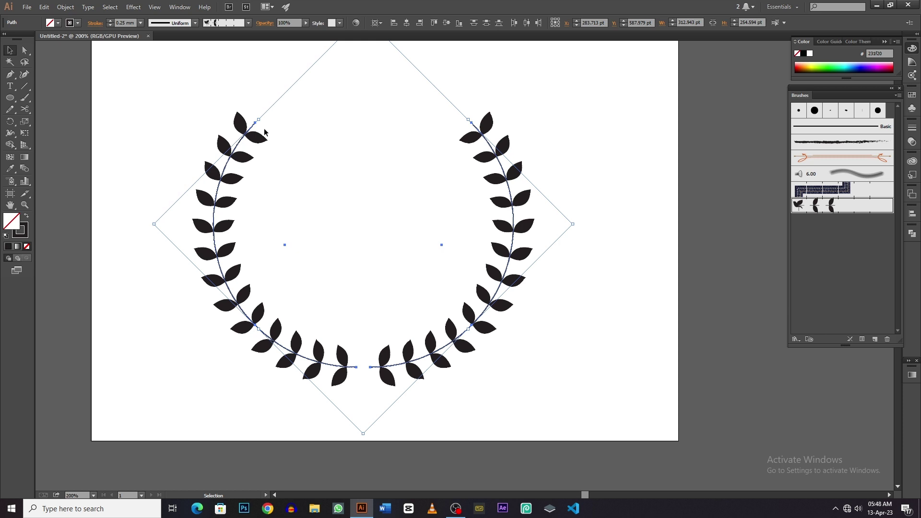
pyautogui.click(294, 185)
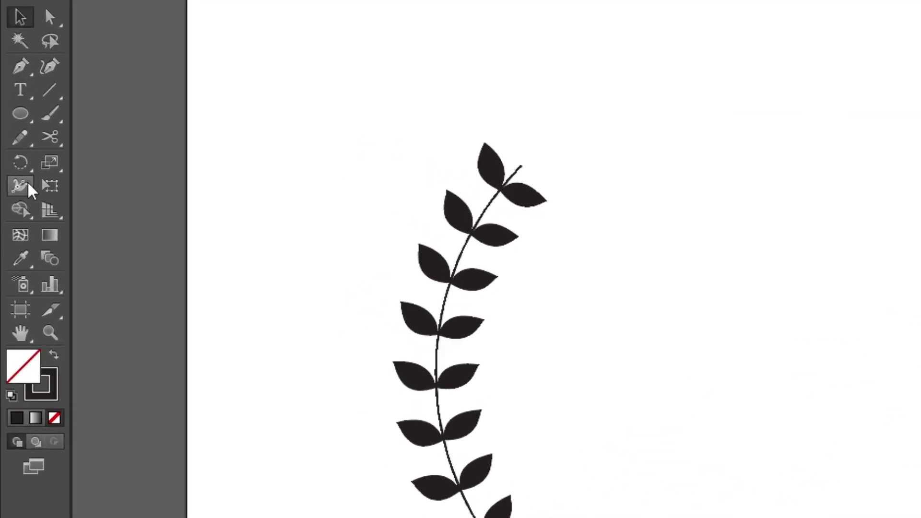
pyautogui.click(10, 133)
pyautogui.click(117, 208)
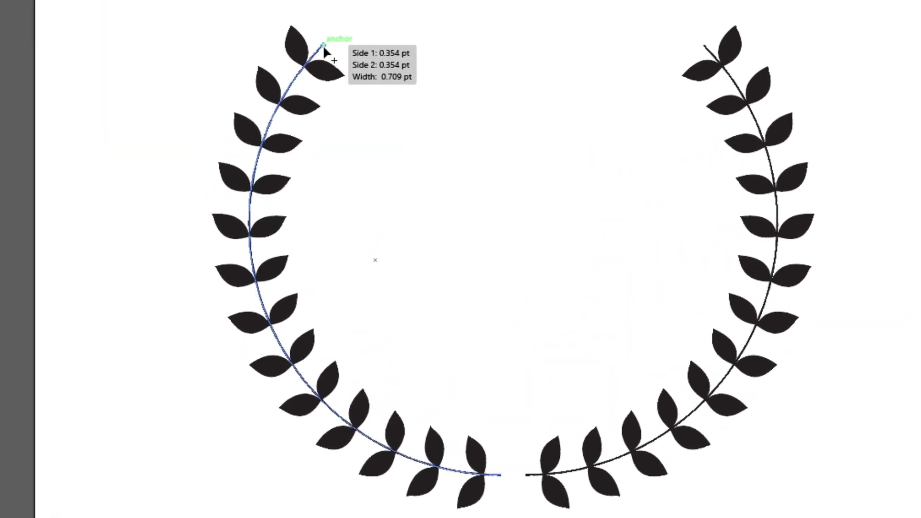
pyautogui.moveTo(324, 44); pyautogui.dragTo(338, 62)
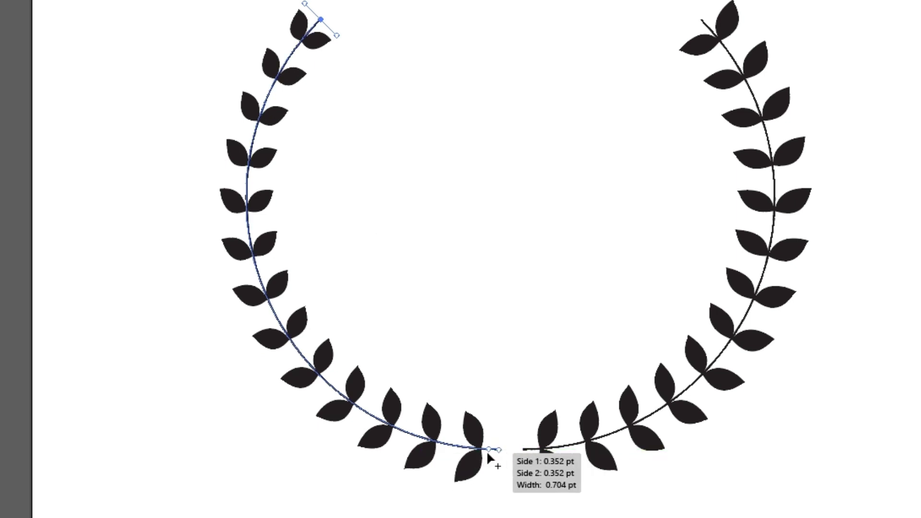
pyautogui.moveTo(500, 454)
pyautogui.mouseDown()
pyautogui.moveTo(499, 427)
pyautogui.moveTo(498, 499)
pyautogui.mouseUp()
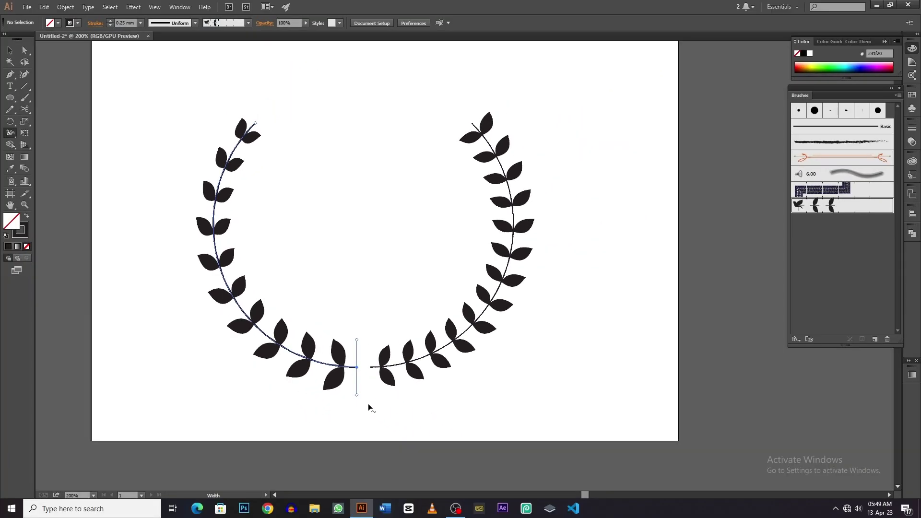
pyautogui.press('v')
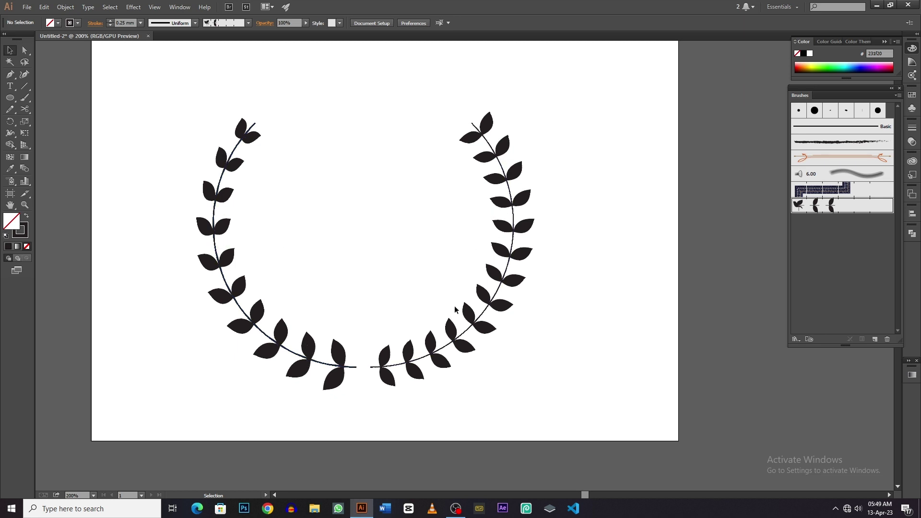
# - Delete the old right leaf arc
pyautogui.click(531, 224)
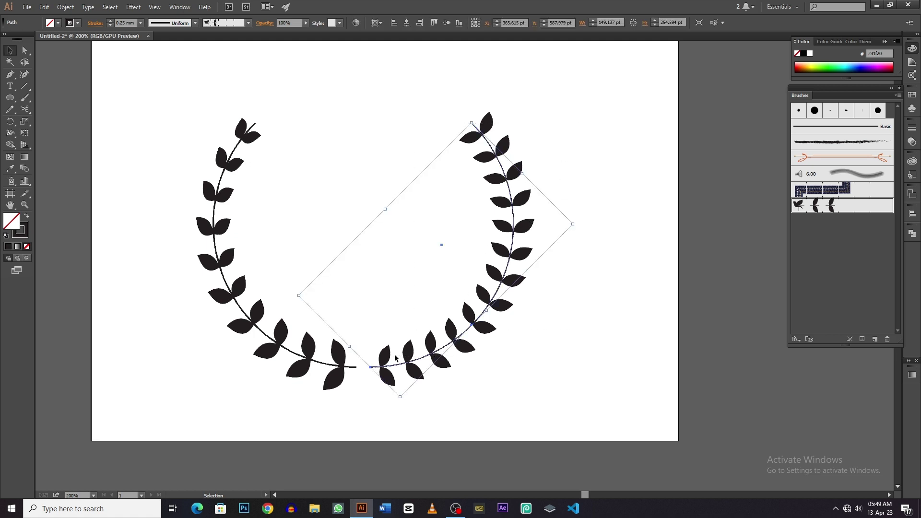
pyautogui.press('Delete')
pyautogui.hotkey('ctrl', 'a')
# - Reflect a vertical copy of the tapered left arc and move it to the right side
pyautogui.moveTo(388, 167); pyautogui.dragTo(189, 369)
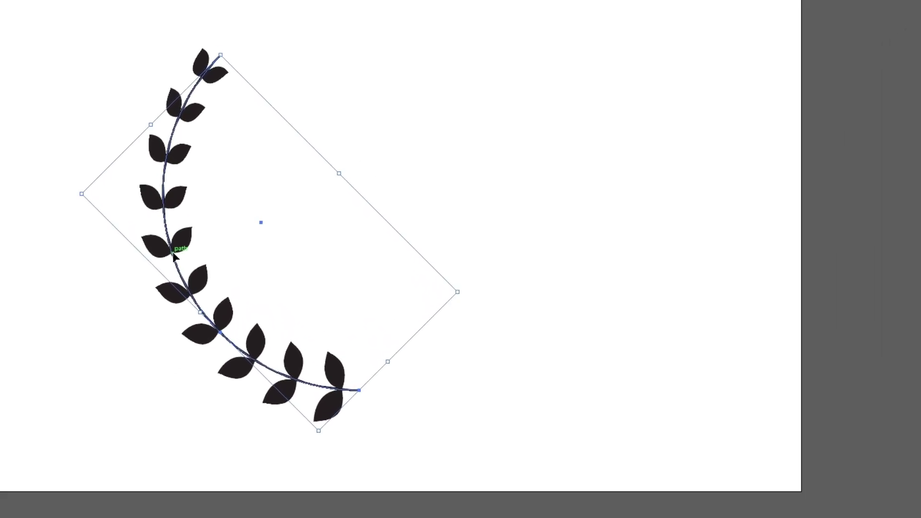
pyautogui.rightClick(221, 267)
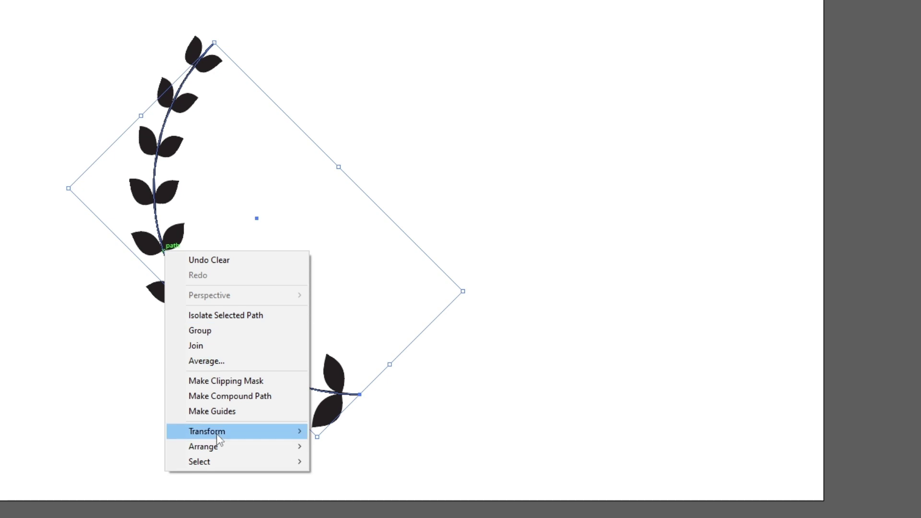
pyautogui.moveTo(206, 431)
pyautogui.click(351, 485)
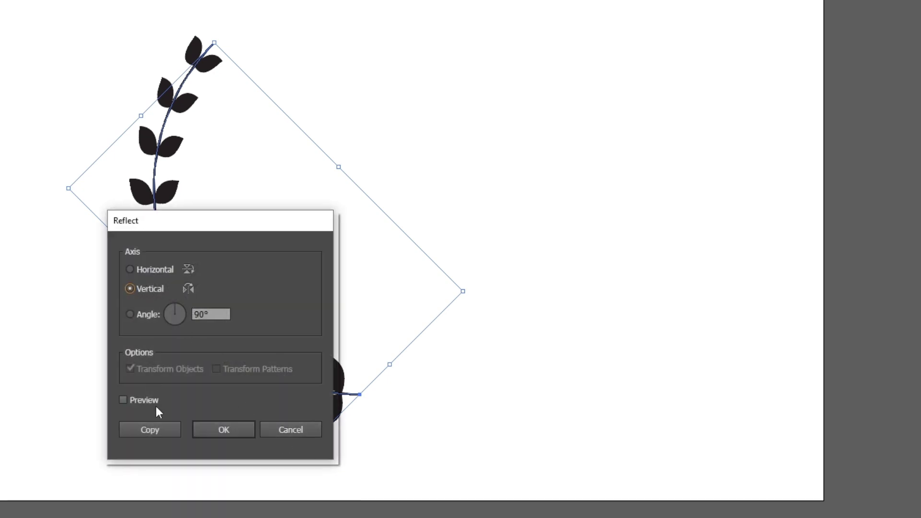
pyautogui.click(157, 426)
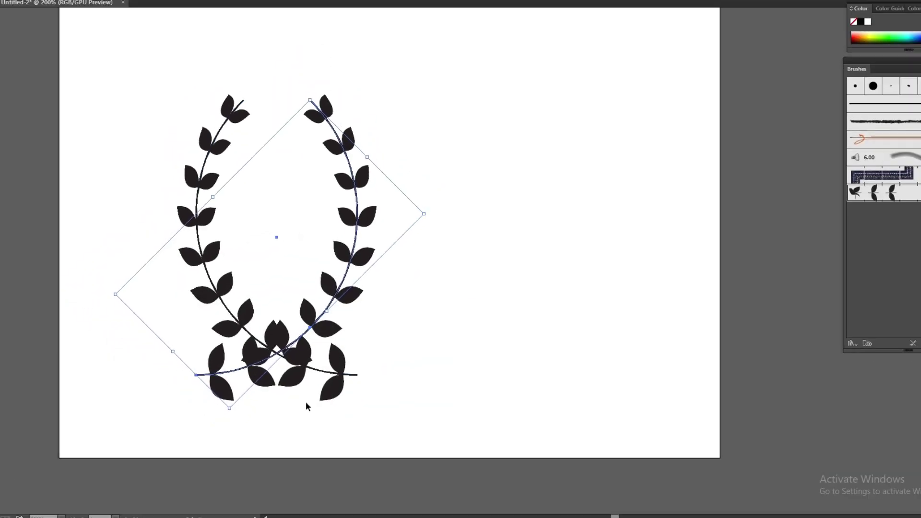
pyautogui.click(306, 406)
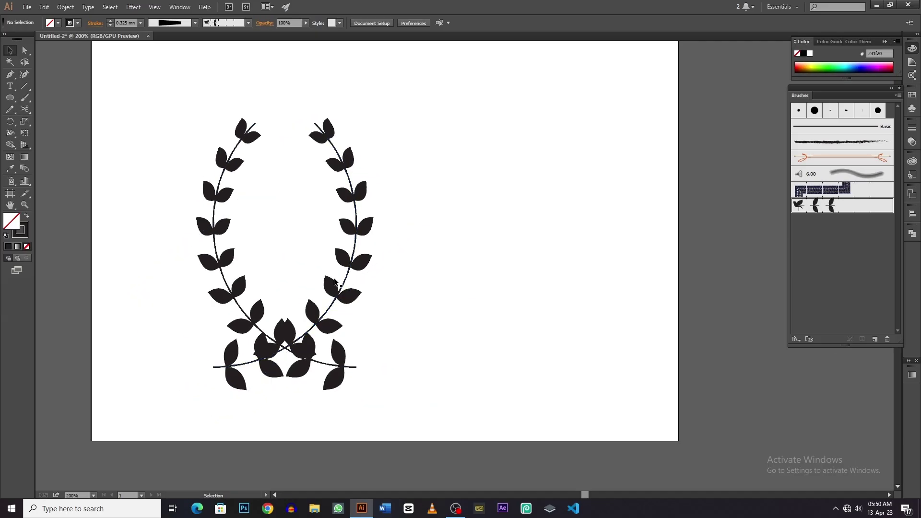
pyautogui.moveTo(345, 253); pyautogui.dragTo(507, 253)
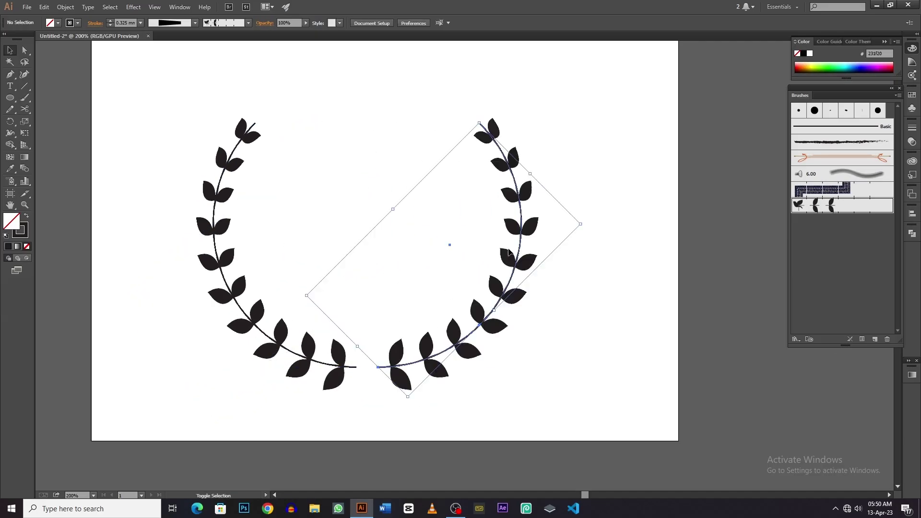
pyautogui.click(633, 243)
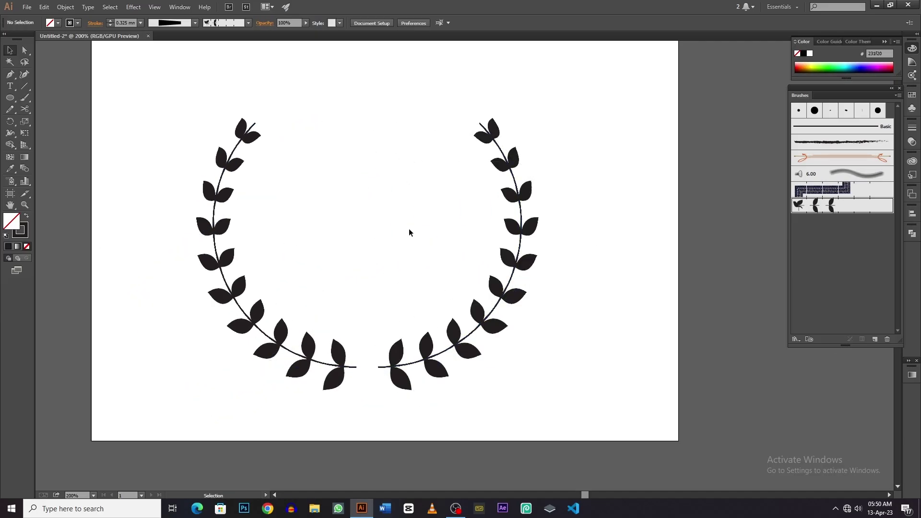
# - Duplicate the spare leaf onto the left stem tip, angled up-right
pyautogui.scroll(3, 405, 254)
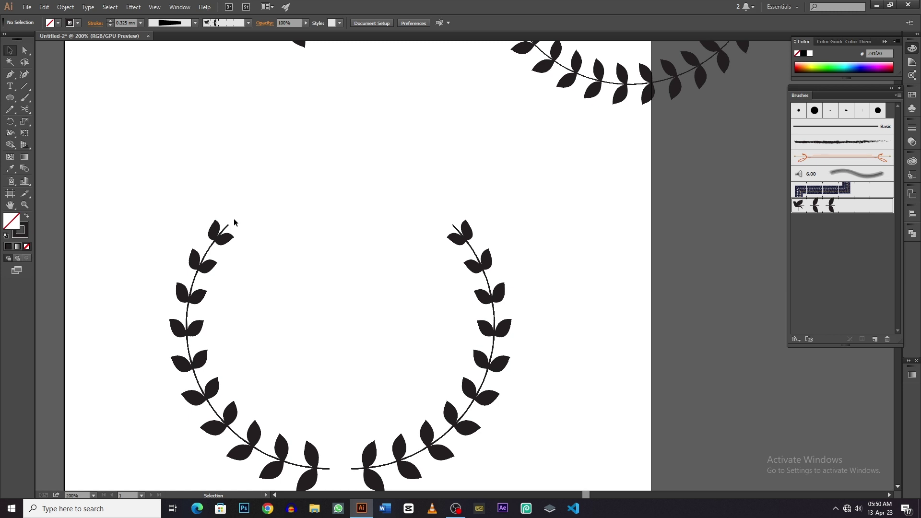
pyautogui.scroll(1, 264, 213)
pyautogui.scroll(2, 302, 154)
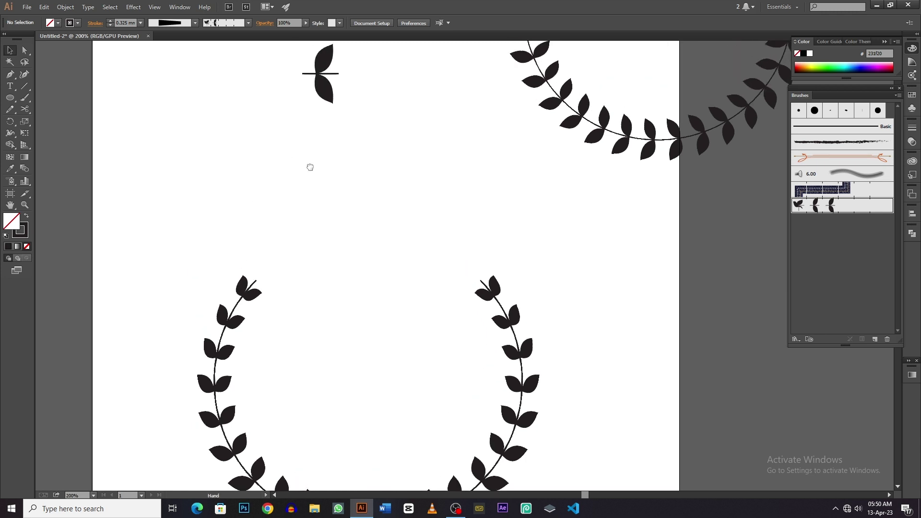
pyautogui.moveTo(322, 93)
pyautogui.mouseDown()
pyautogui.moveTo(268, 278)
pyautogui.moveTo(216, 206)
pyautogui.mouseUp()
pyautogui.scroll(2, 268, 277)
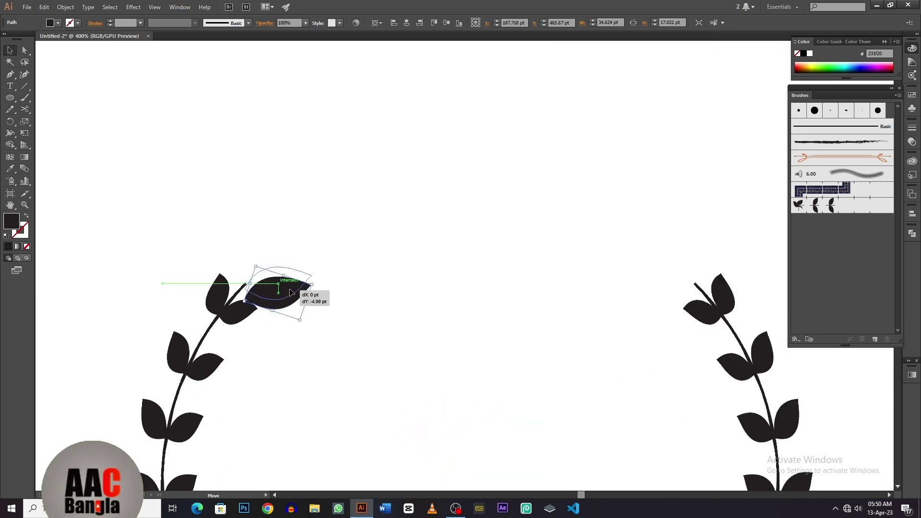
pyautogui.moveTo(288, 295); pyautogui.dragTo(306, 247)
pyautogui.moveTo(279, 279); pyautogui.dragTo(267, 273)
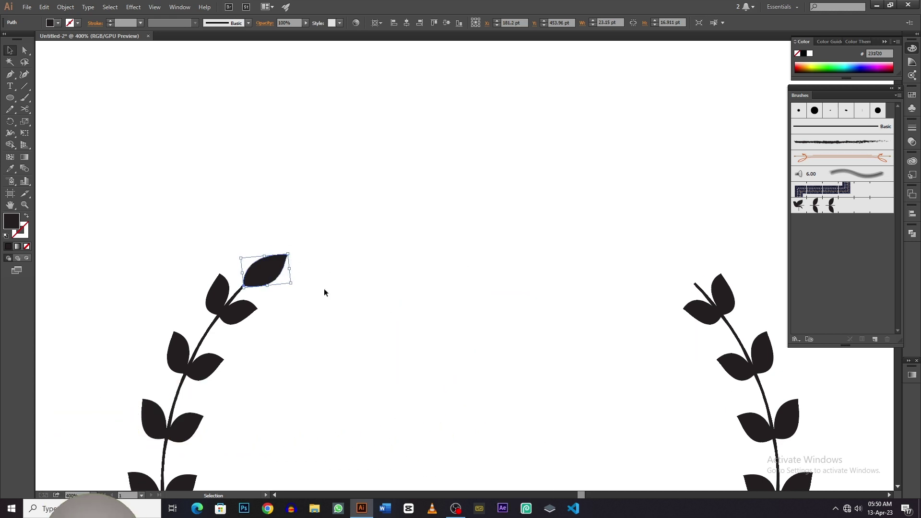
# - Reflect a copy of the tip leaf and place it on the right arc's top
pyautogui.rightClick(258, 274)
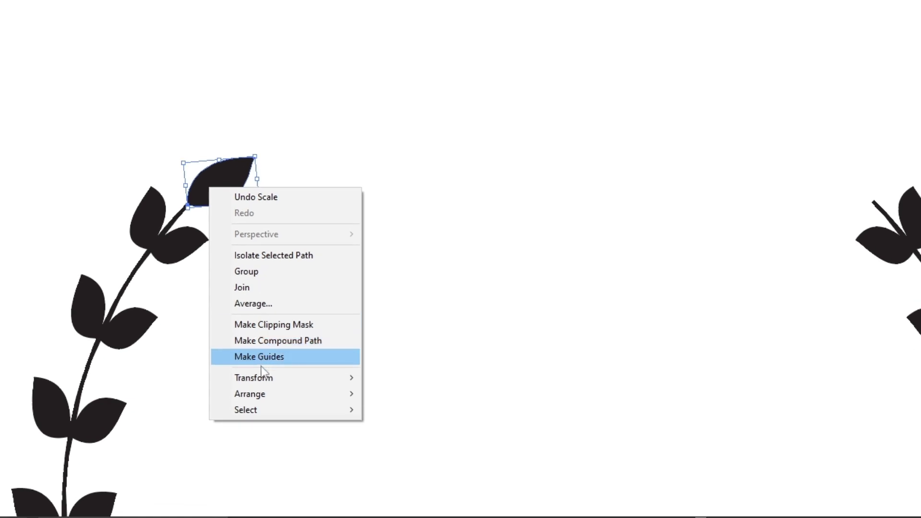
pyautogui.moveTo(254, 378)
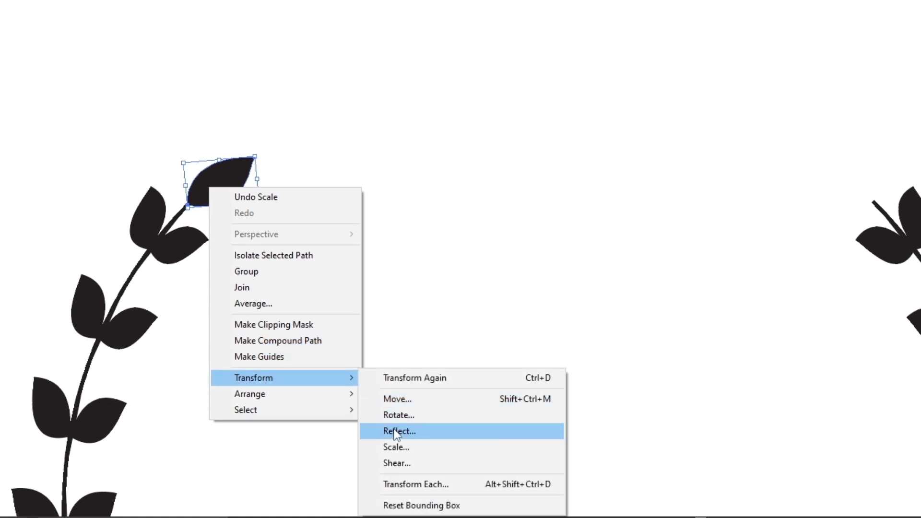
pyautogui.click(394, 431)
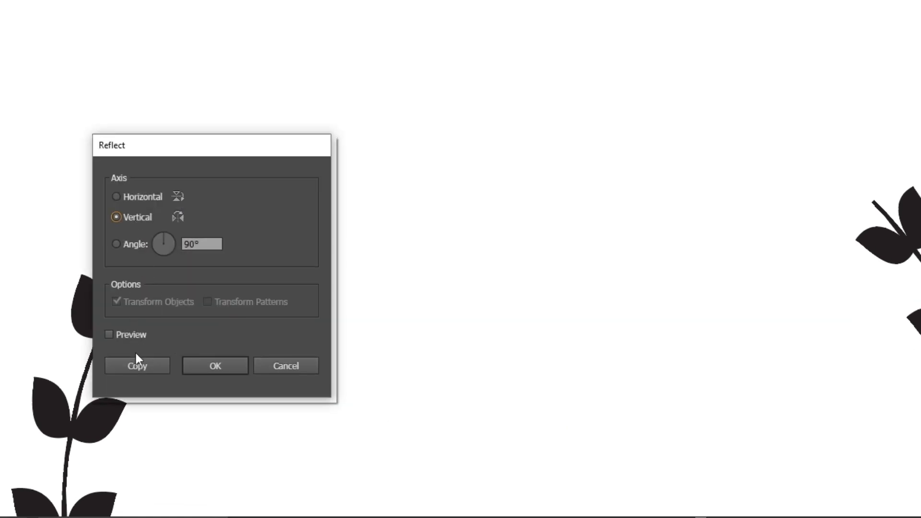
pyautogui.click(137, 367)
pyautogui.click(243, 380)
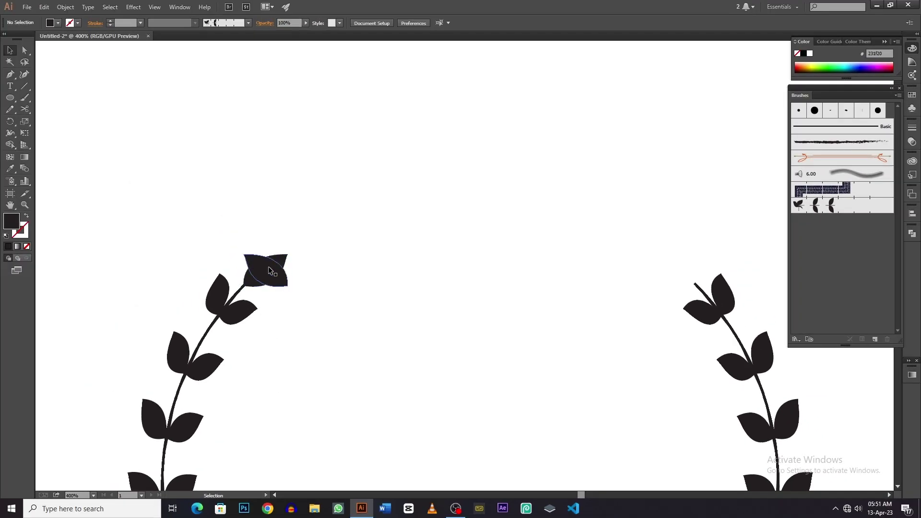
pyautogui.moveTo(269, 267); pyautogui.dragTo(678, 265)
pyautogui.scroll(-2, 679, 268)
pyautogui.scroll(-1, 669, 264)
pyautogui.scroll(-1, 710, 251)
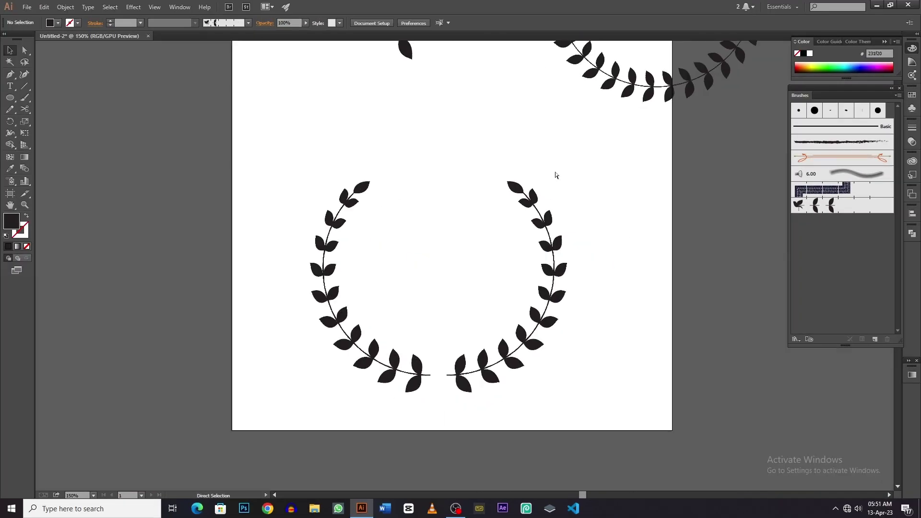
pyautogui.scroll(-1, 555, 175)
pyautogui.scroll(2, 560, 411)
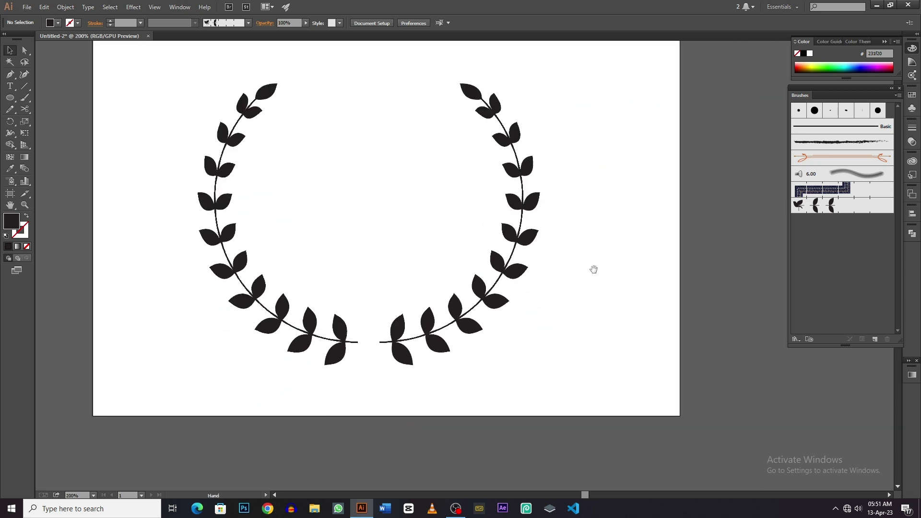